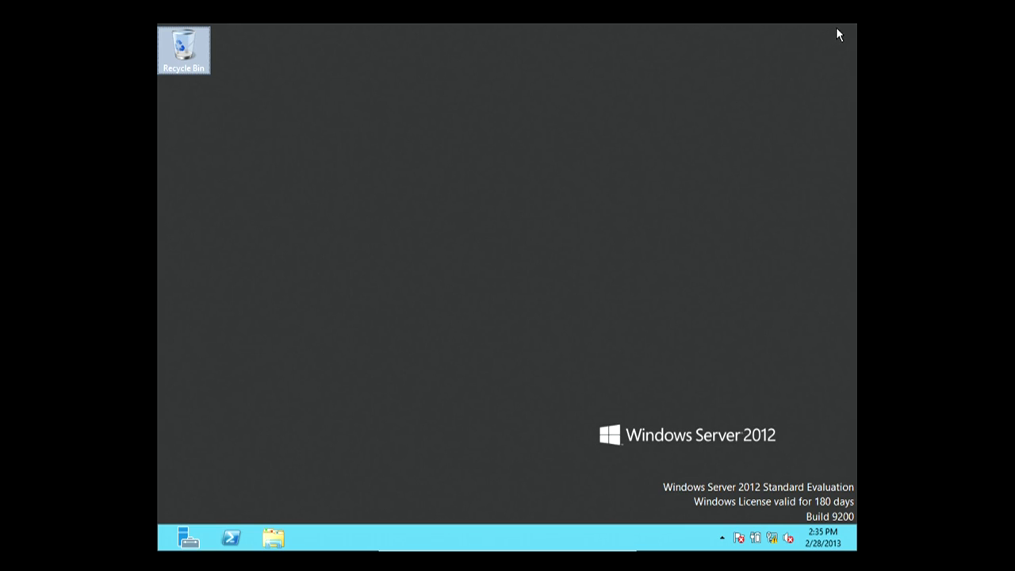
- Search the system settings for "network" and open the network connections view
{"action": "mouse_move", "coordinate": [854, 27]}
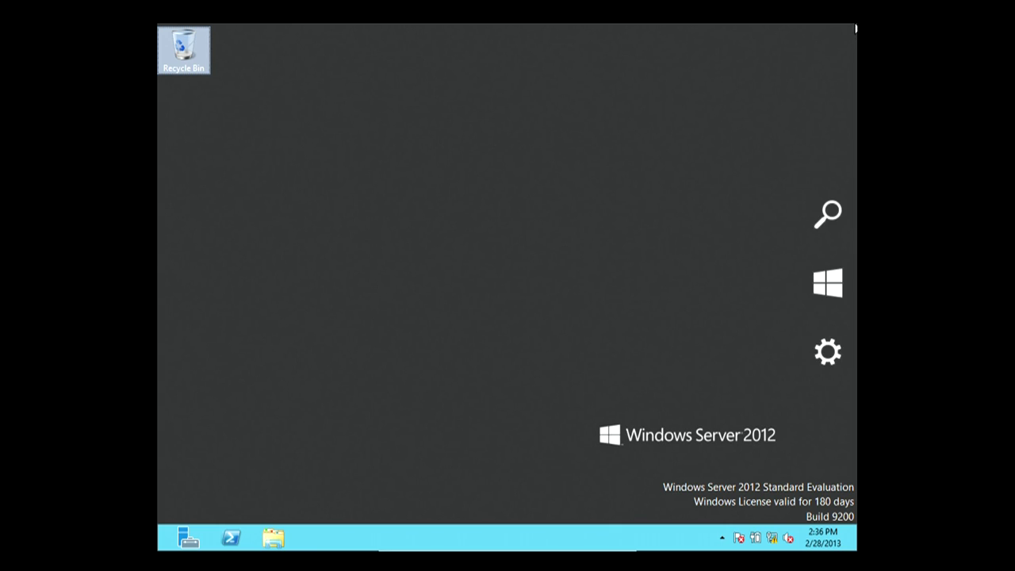
{"action": "mouse_move", "coordinate": [842, 135]}
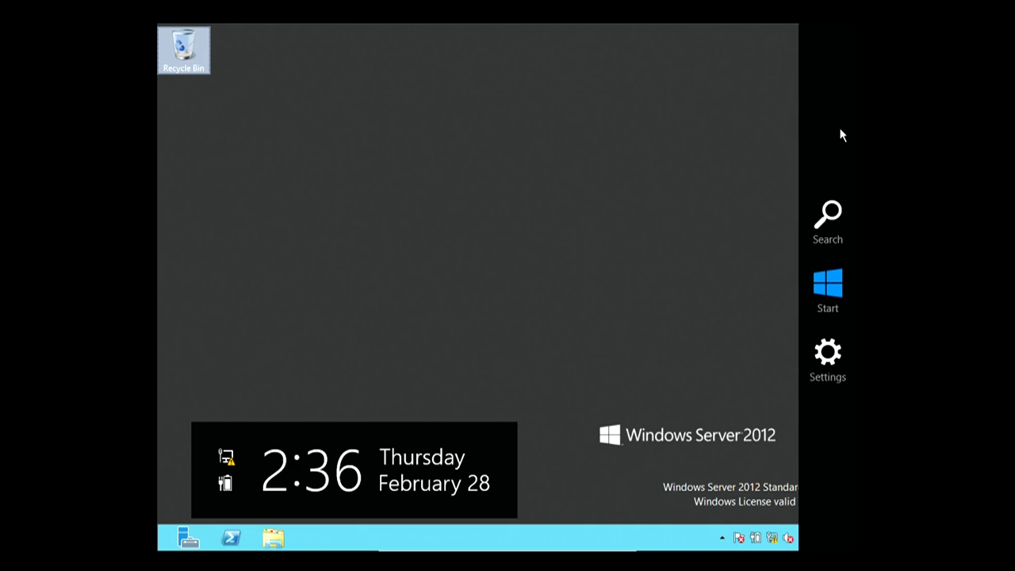
{"action": "left_click", "coordinate": [834, 208]}
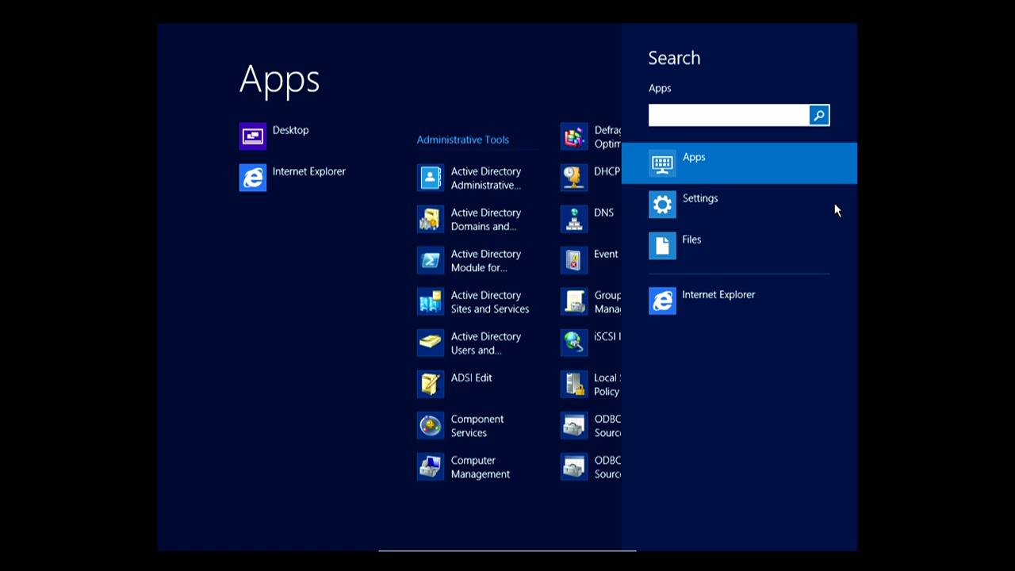
{"action": "type", "text": "network"}
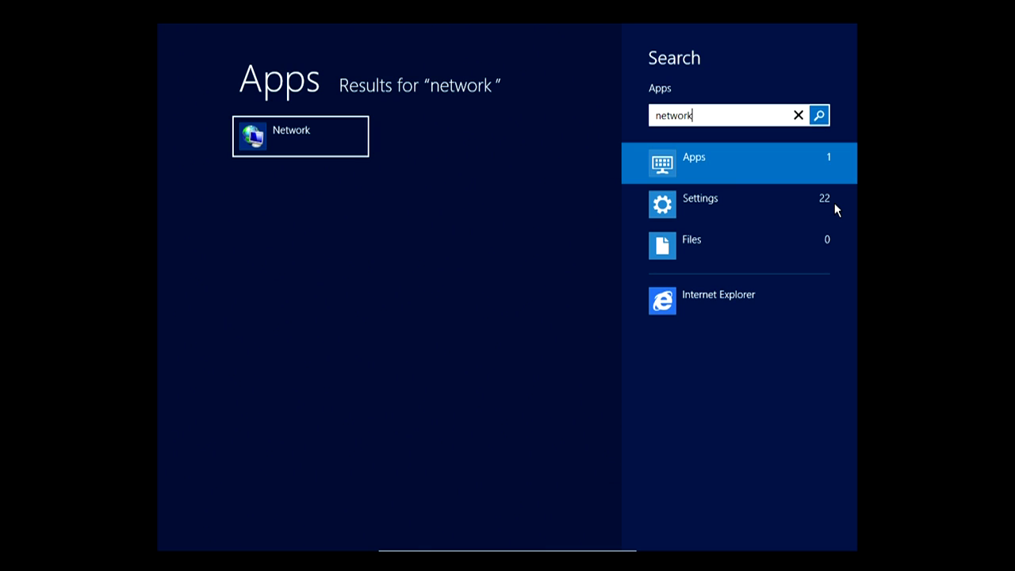
{"action": "left_click", "coordinate": [786, 199]}
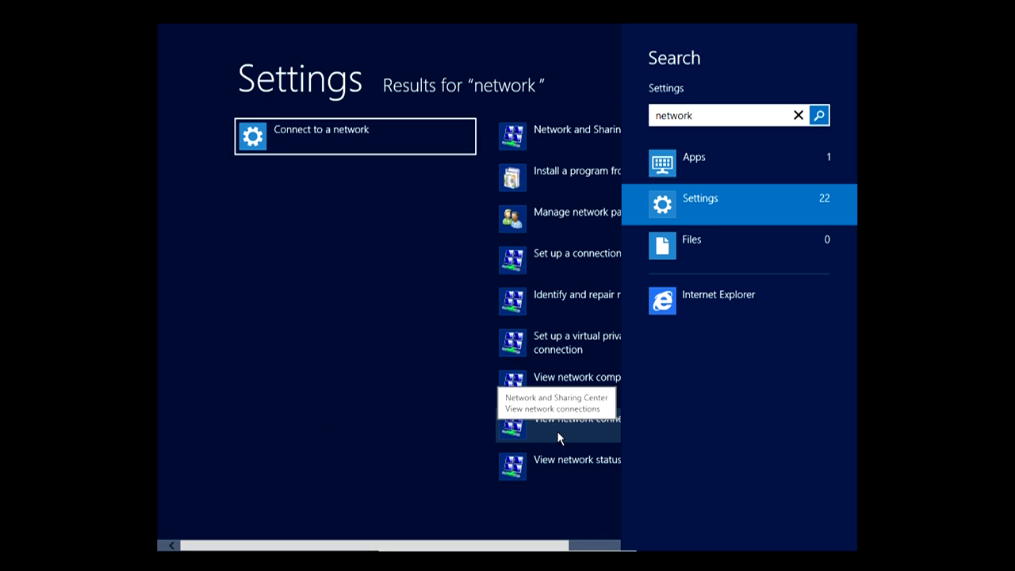
{"action": "left_click_drag", "start_coordinate": [527, 540], "coordinate": [544, 544]}
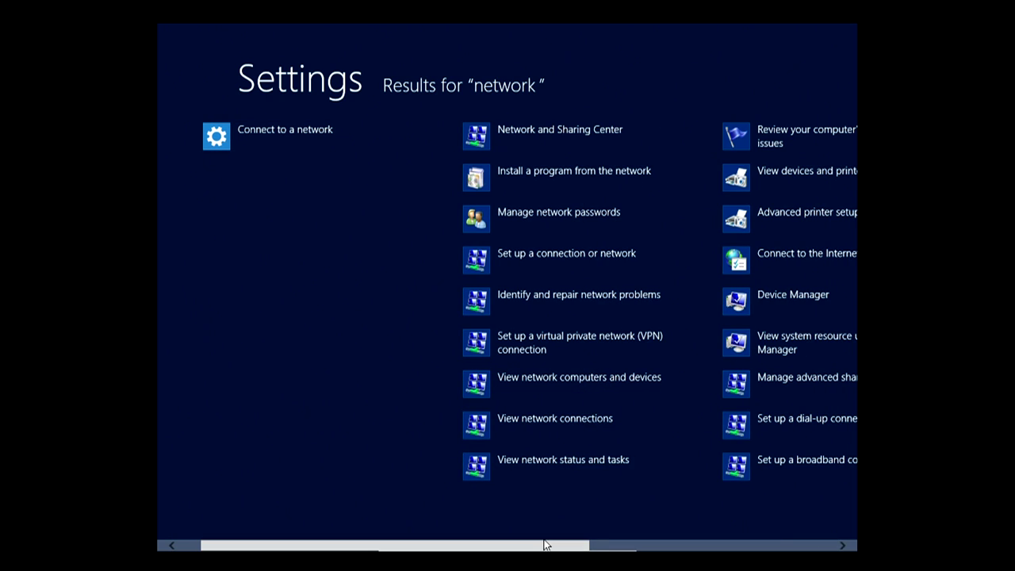
{"action": "left_click", "coordinate": [539, 424]}
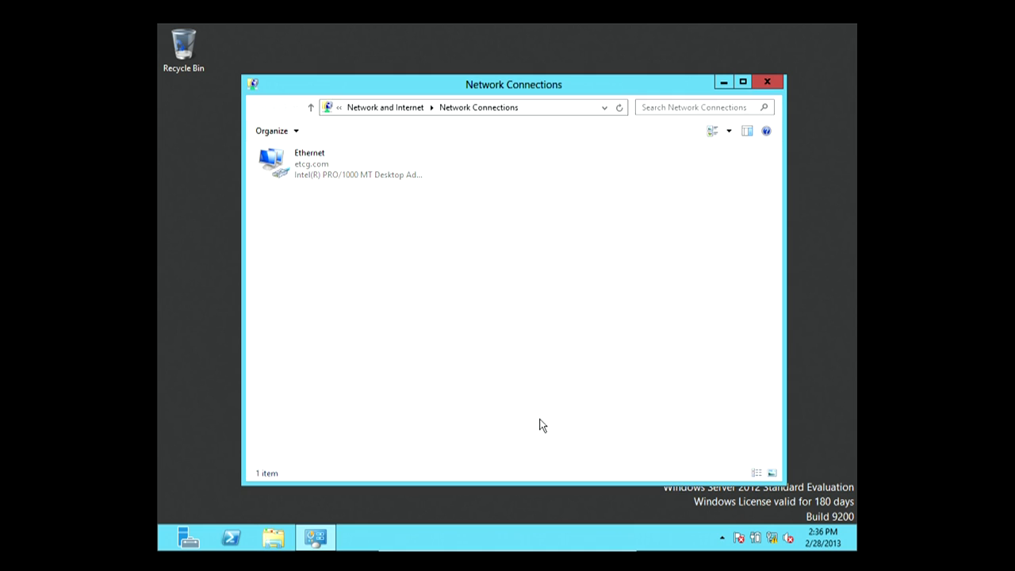
- Review the Ethernet adapter's TCP/IPv4 address and DNS settings, then close its properties and Network Connections
{"action": "right_click", "coordinate": [315, 174]}
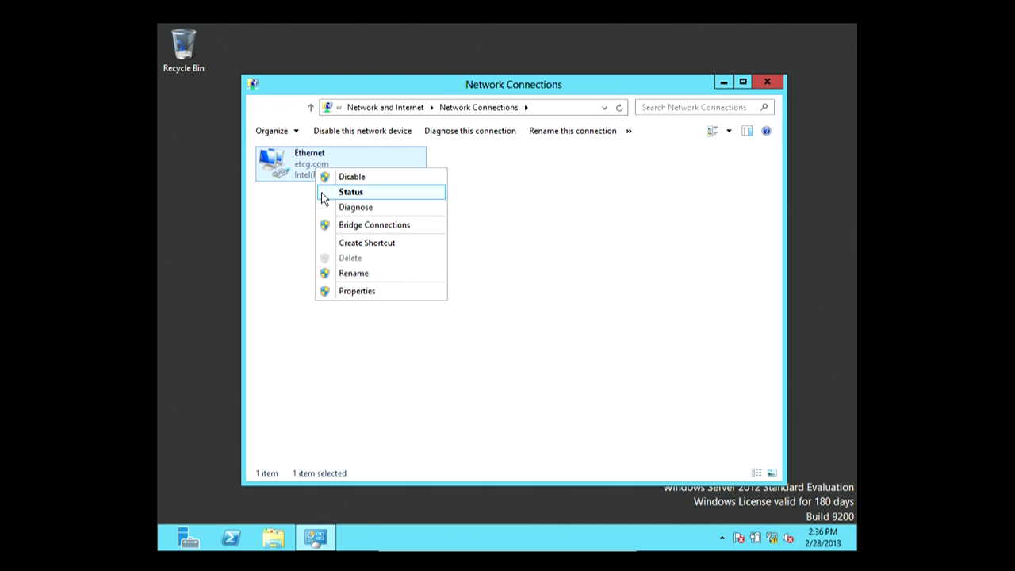
{"action": "left_click", "coordinate": [354, 291]}
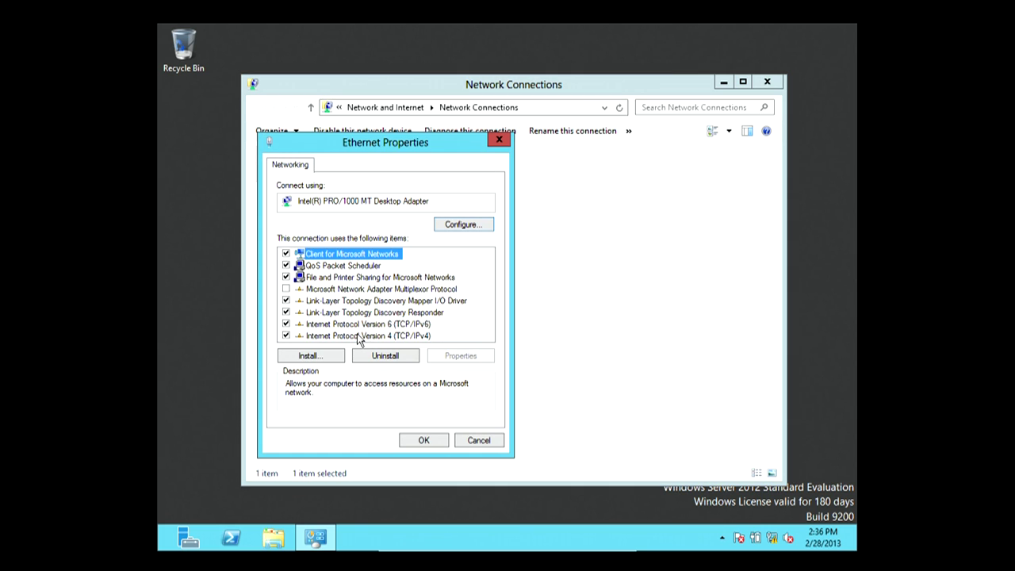
{"action": "left_click", "coordinate": [358, 337]}
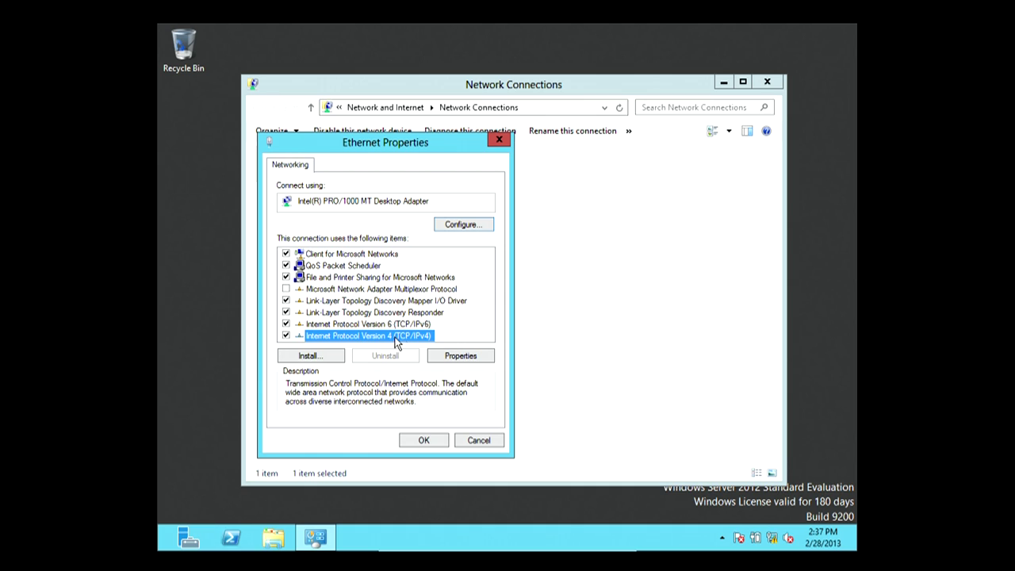
{"action": "left_click", "coordinate": [447, 355]}
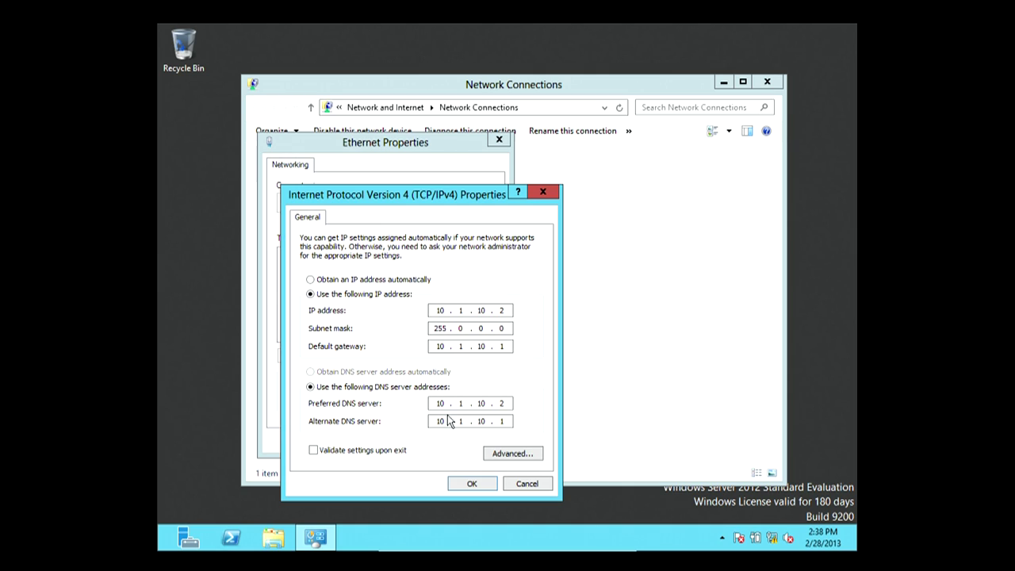
{"action": "left_click", "coordinate": [463, 482]}
{"action": "left_click", "coordinate": [441, 445]}
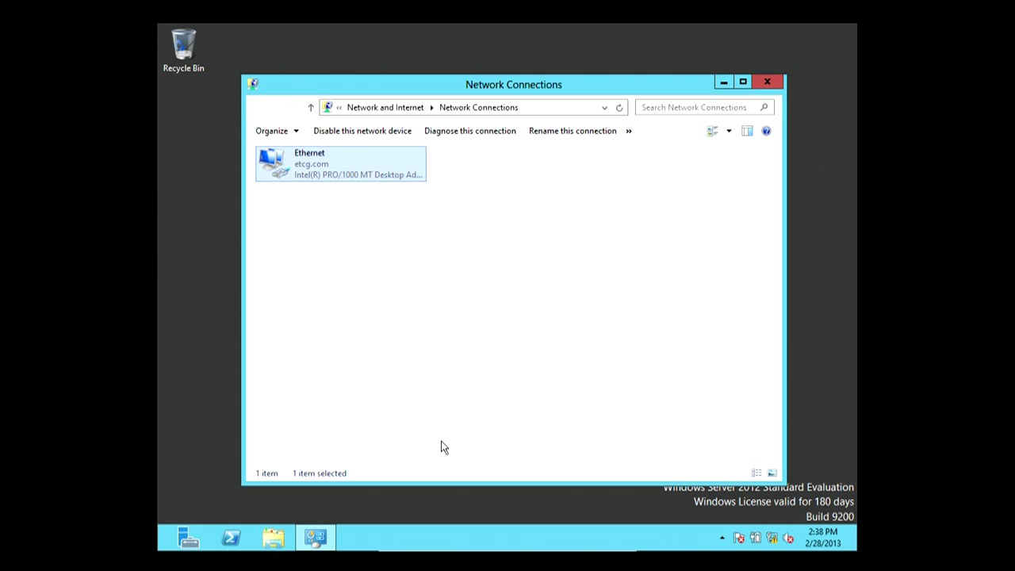
{"action": "left_click", "coordinate": [767, 82]}
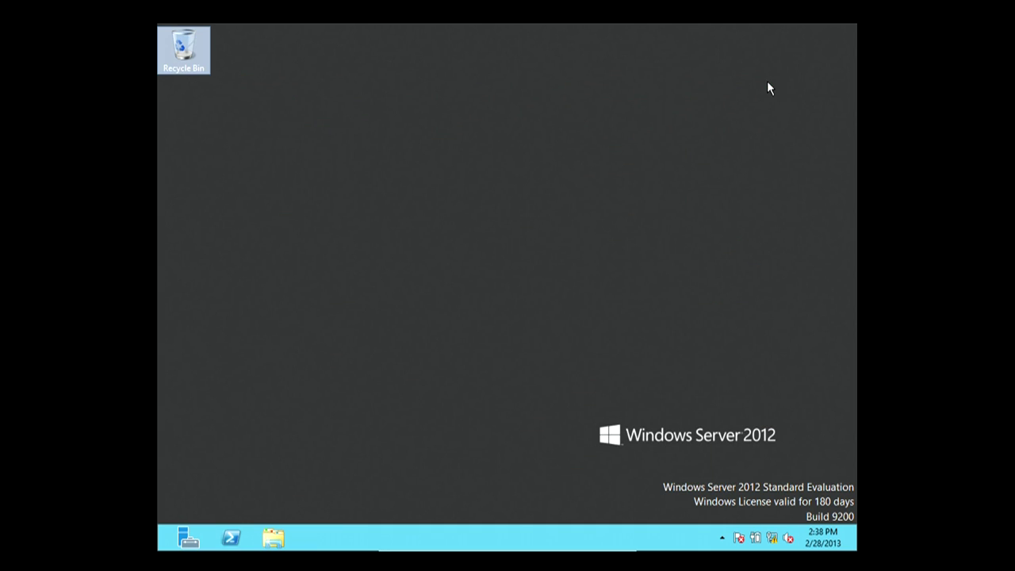
- Open the DHCP console from Server Manager, maximize it and widen its console tree to show the full server name
{"action": "left_click", "coordinate": [187, 538]}
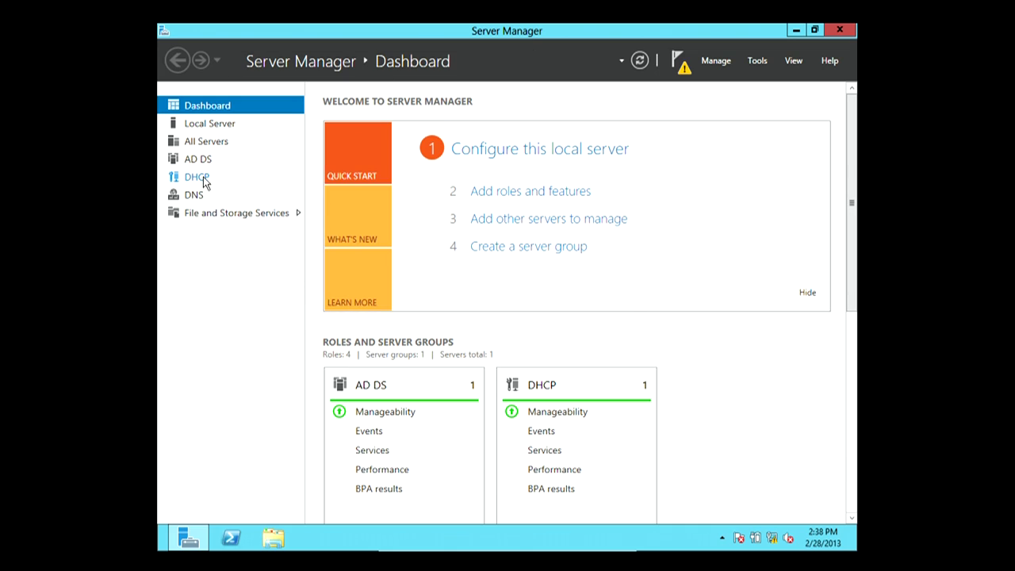
{"action": "left_click", "coordinate": [205, 183]}
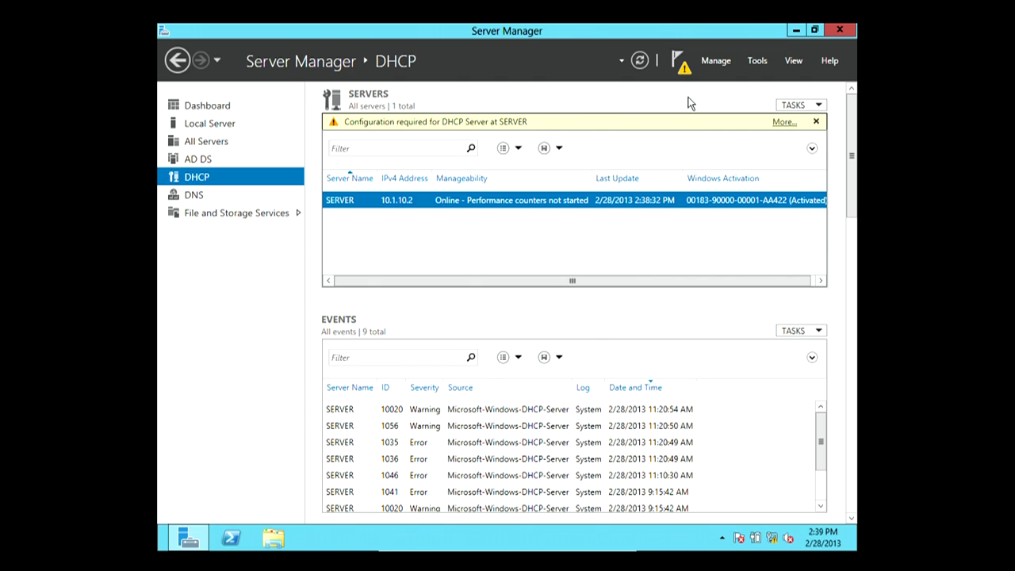
{"action": "left_click", "coordinate": [750, 62]}
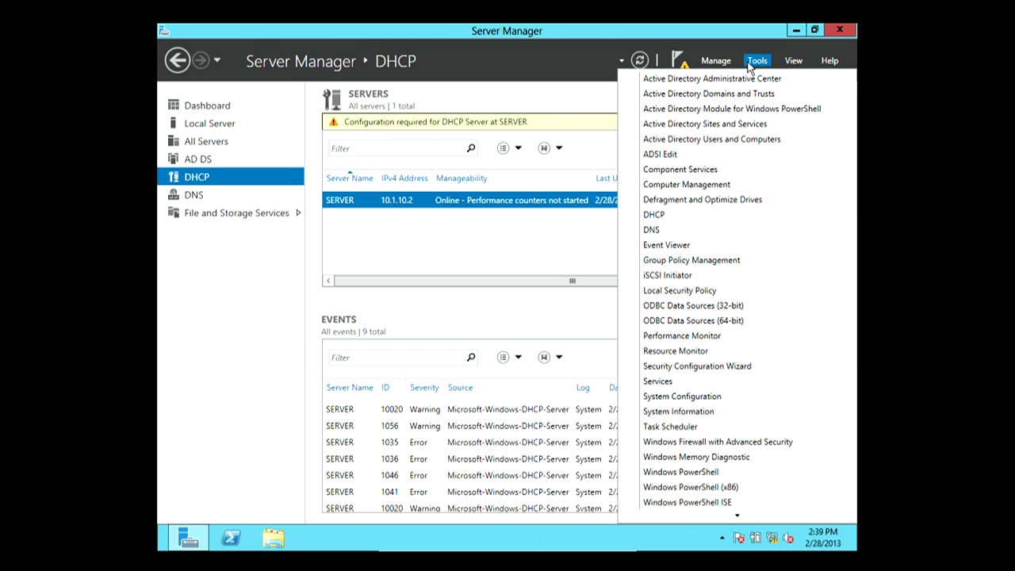
{"action": "left_click", "coordinate": [686, 217]}
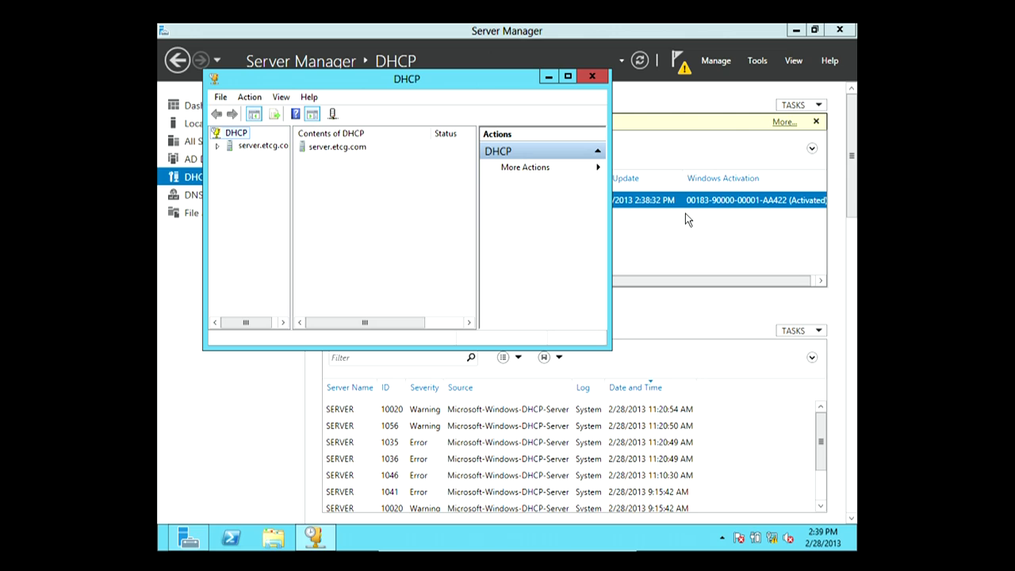
{"action": "left_click", "coordinate": [566, 78]}
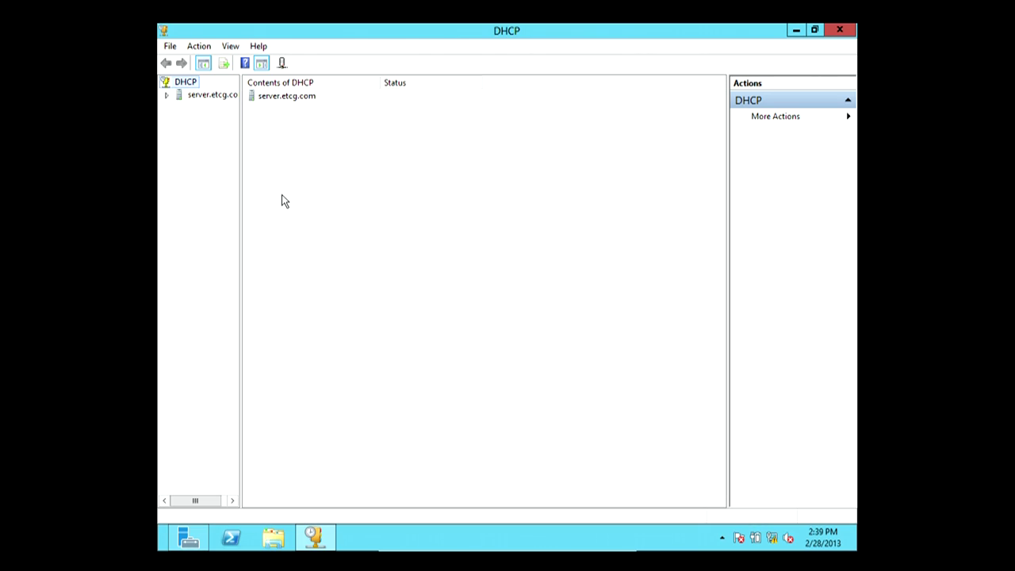
{"action": "left_click_drag", "start_coordinate": [240, 211], "coordinate": [305, 207]}
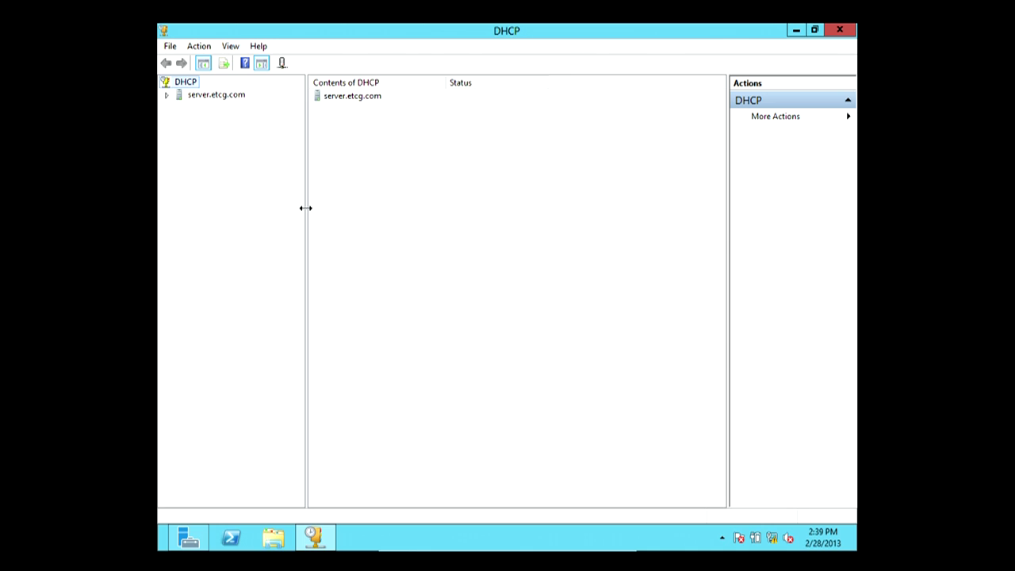
- Expand server.etcg.com and its IPv4 node, and examine the Server Options, Policies and Filters entries
{"action": "double_click", "coordinate": [193, 96]}
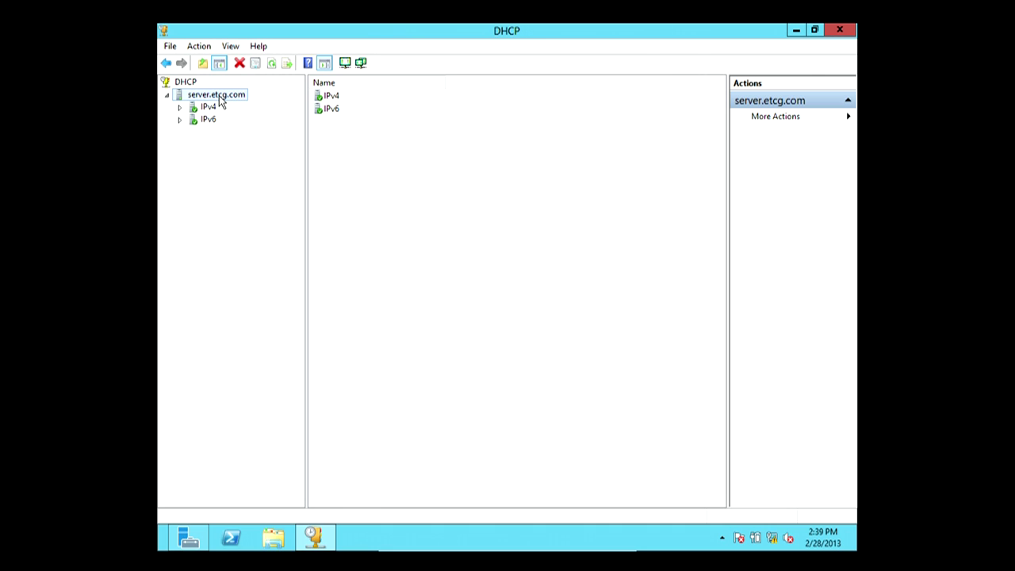
{"action": "left_click", "coordinate": [180, 107]}
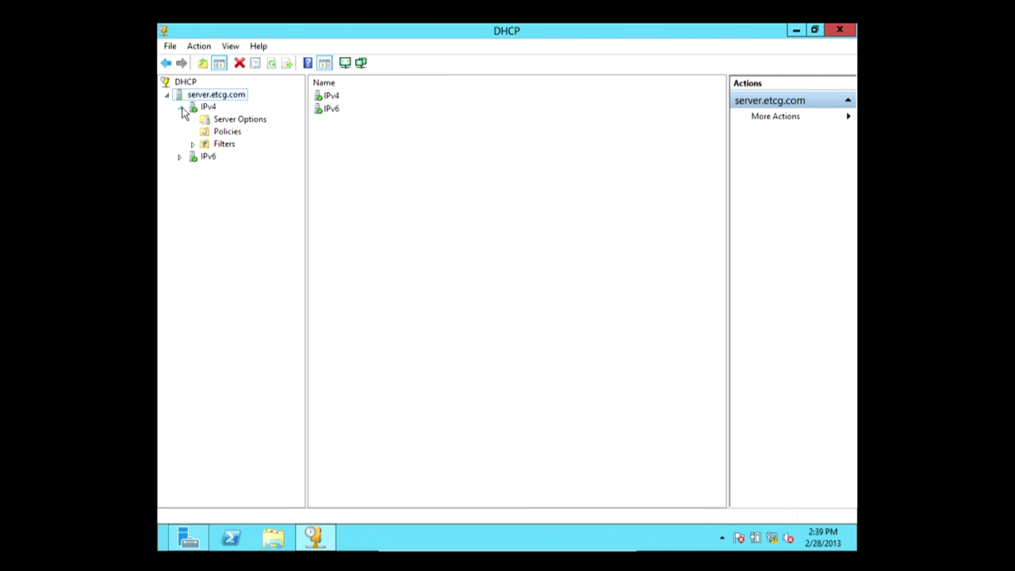
{"action": "left_click", "coordinate": [180, 157]}
{"action": "left_click", "coordinate": [179, 157]}
{"action": "left_click", "coordinate": [222, 121]}
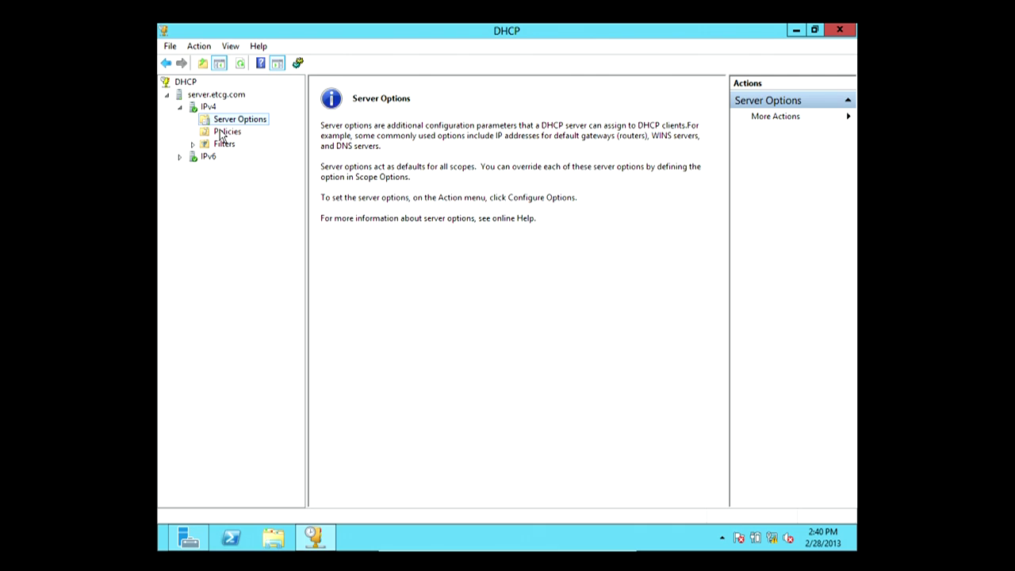
{"action": "left_click", "coordinate": [222, 132]}
{"action": "double_click", "coordinate": [221, 147]}
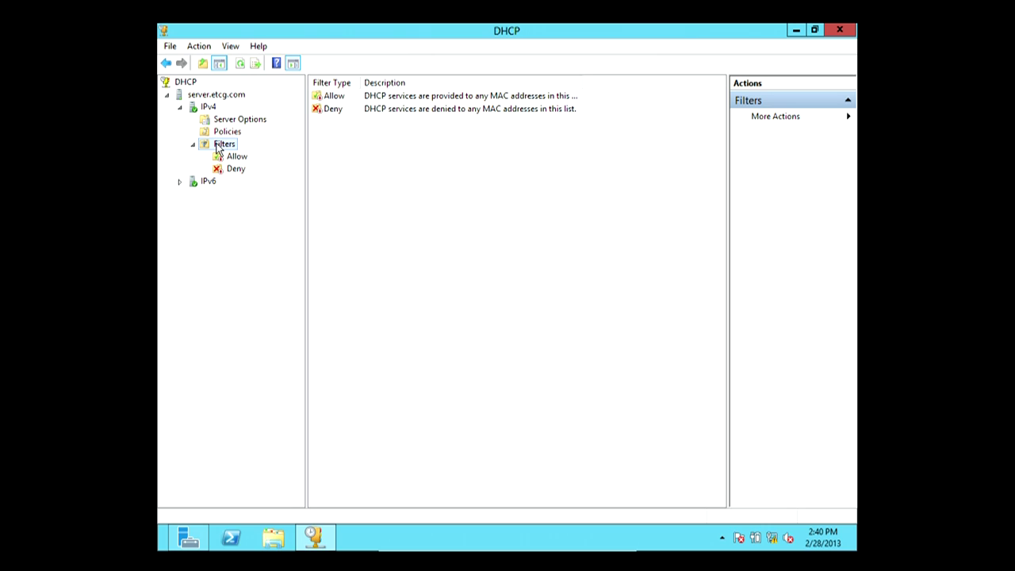
- Start a new scope under IPv4 and name it "Basic", leaving the description empty
{"action": "left_click", "coordinate": [210, 109]}
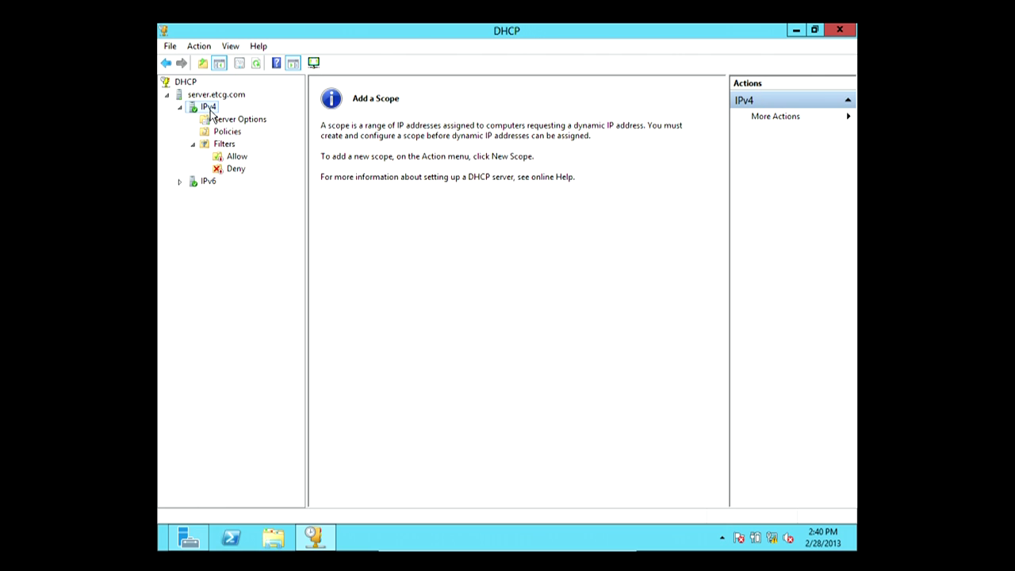
{"action": "right_click", "coordinate": [211, 114]}
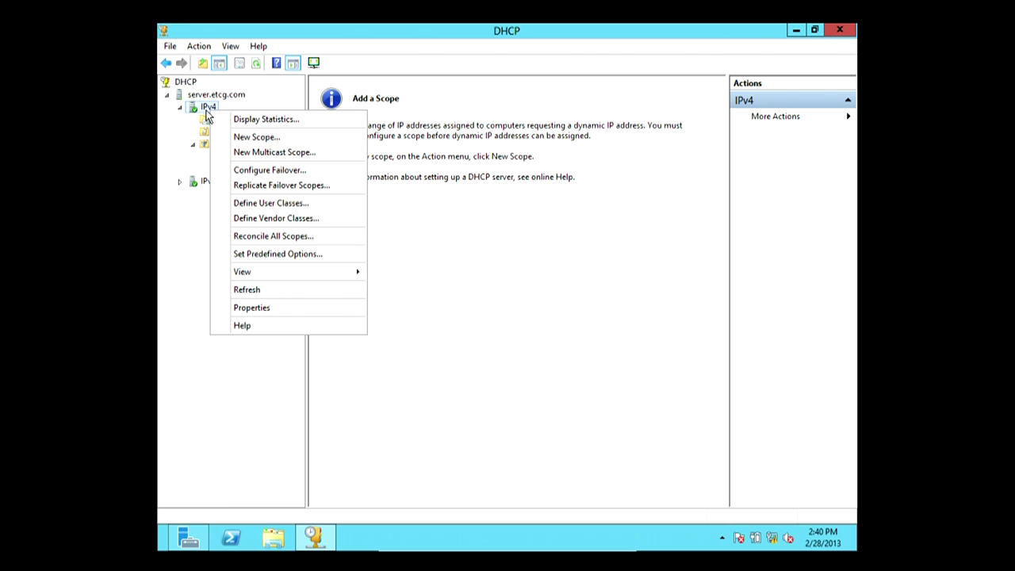
{"action": "key", "text": "Escape"}
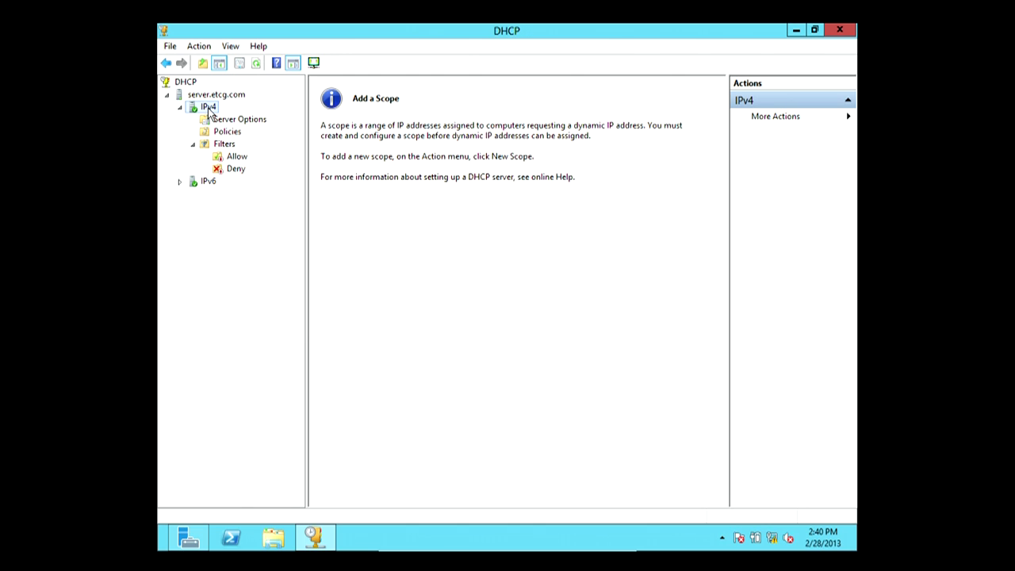
{"action": "right_click", "coordinate": [211, 115]}
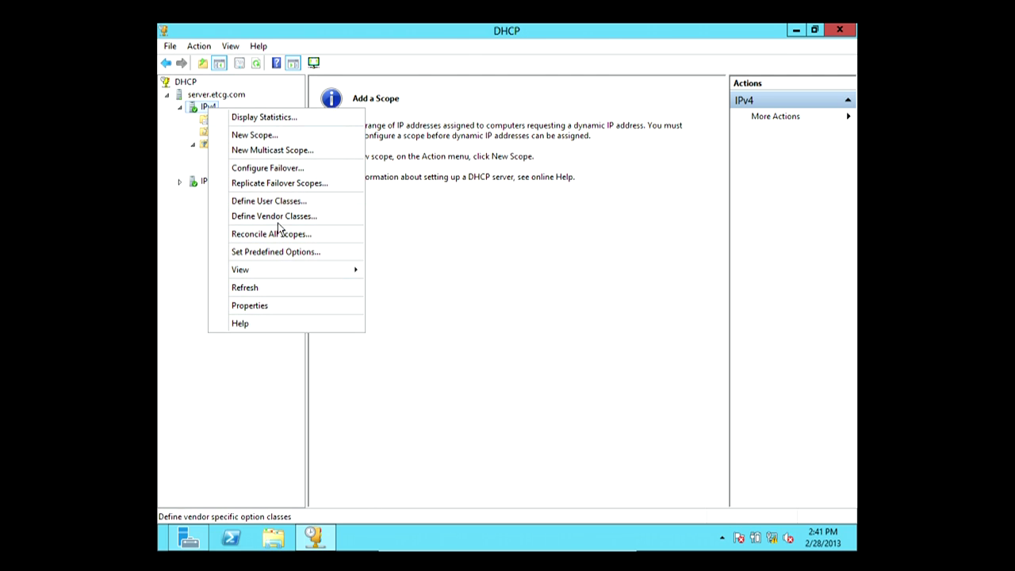
{"action": "left_click", "coordinate": [276, 140]}
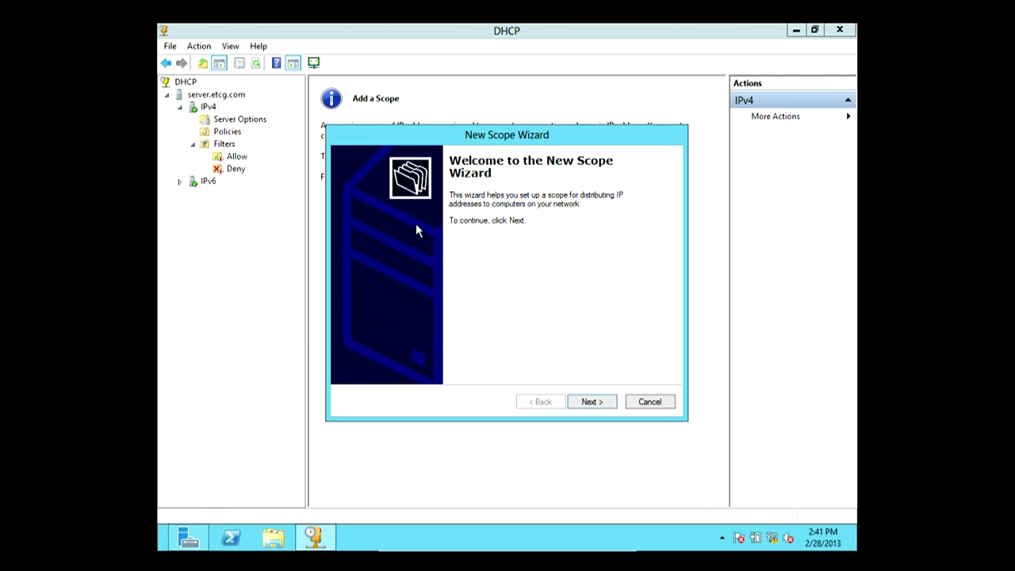
{"action": "left_click", "coordinate": [590, 402]}
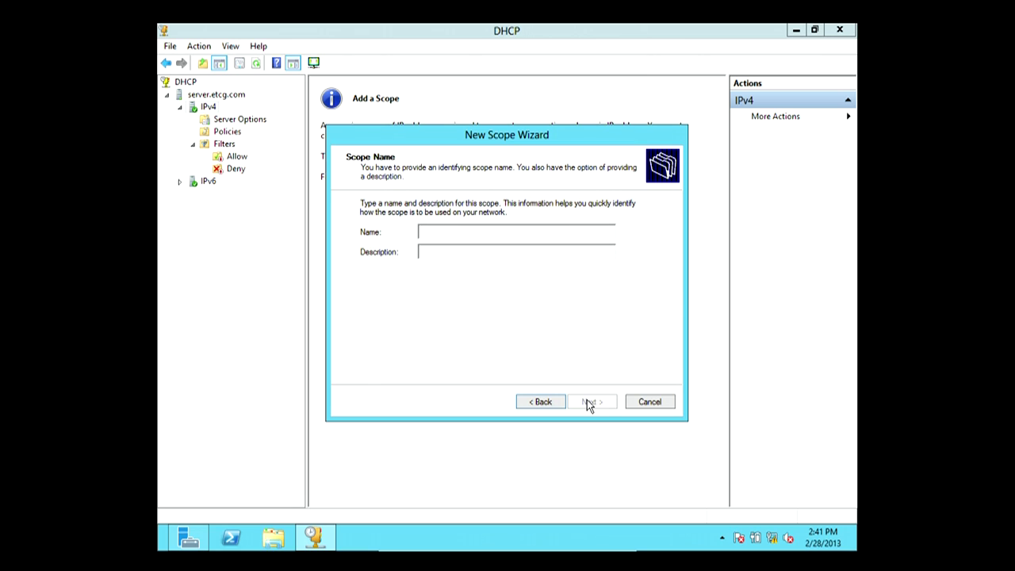
{"action": "type", "text": "Basic"}
{"action": "left_click", "coordinate": [587, 402]}
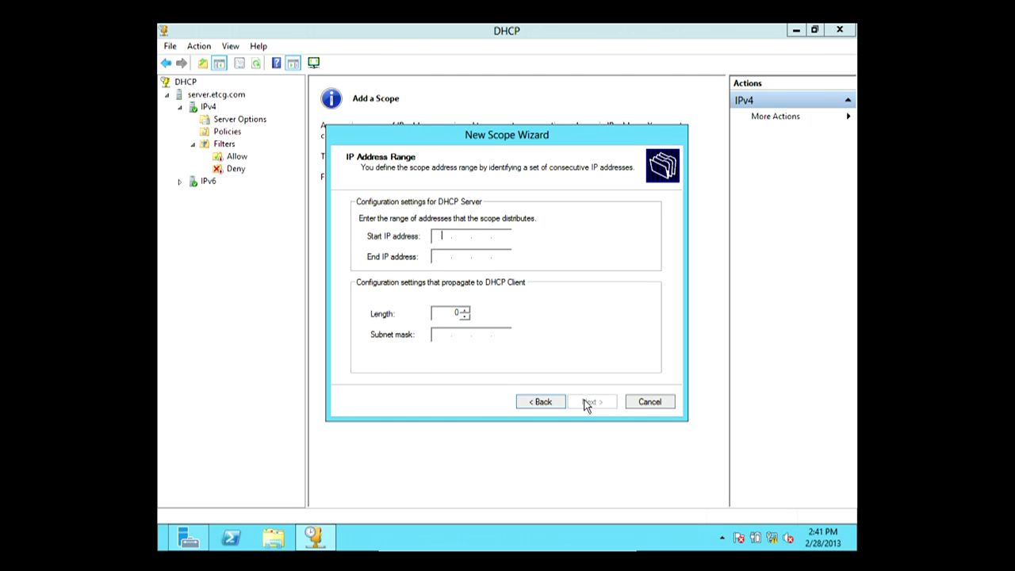
- Set the scope's address range from 10.1.10.100 to 10.1.10.200, keeping the suggested subnet mask
{"action": "type", "text": "10.1.10.100"}
{"action": "left_click", "coordinate": [441, 256]}
{"action": "type", "text": "10.1.10."}
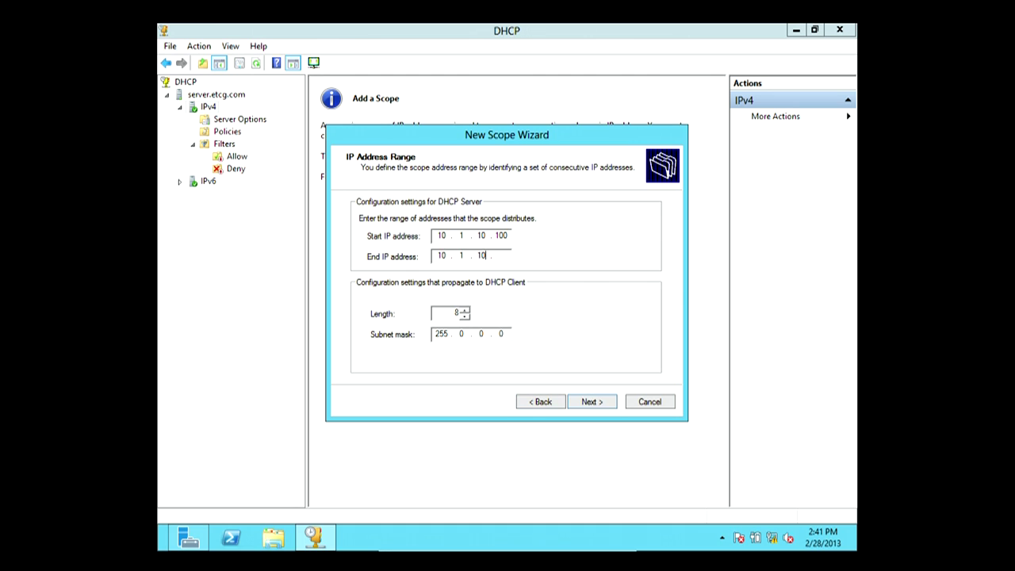
{"action": "type", "text": "200"}
{"action": "left_click", "coordinate": [508, 256]}
{"action": "left_click", "coordinate": [588, 402]}
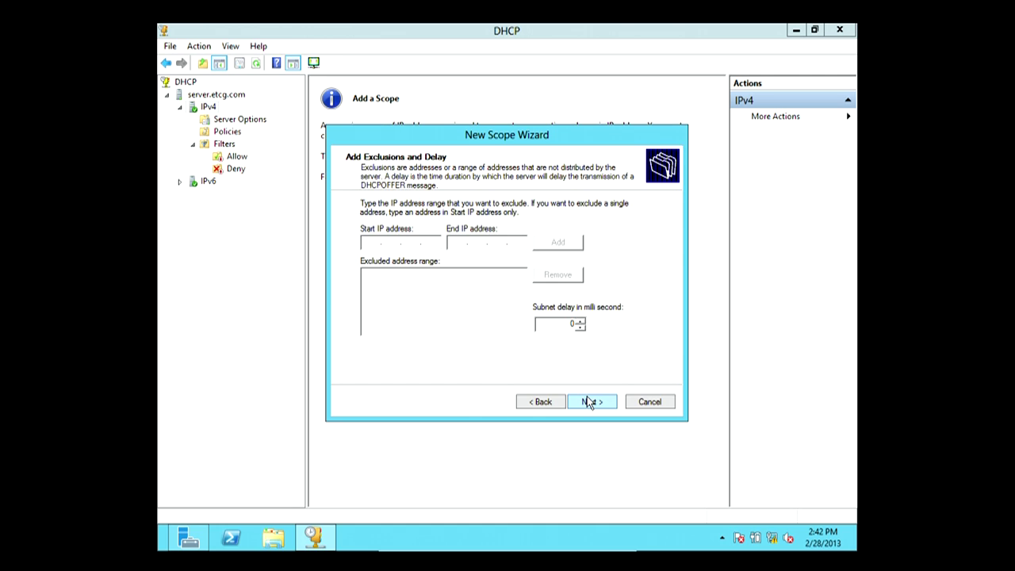
- Add no exclusions, accept the default lease duration, and proceed with configuring the scope's DHCP options now
{"action": "left_click", "coordinate": [588, 402]}
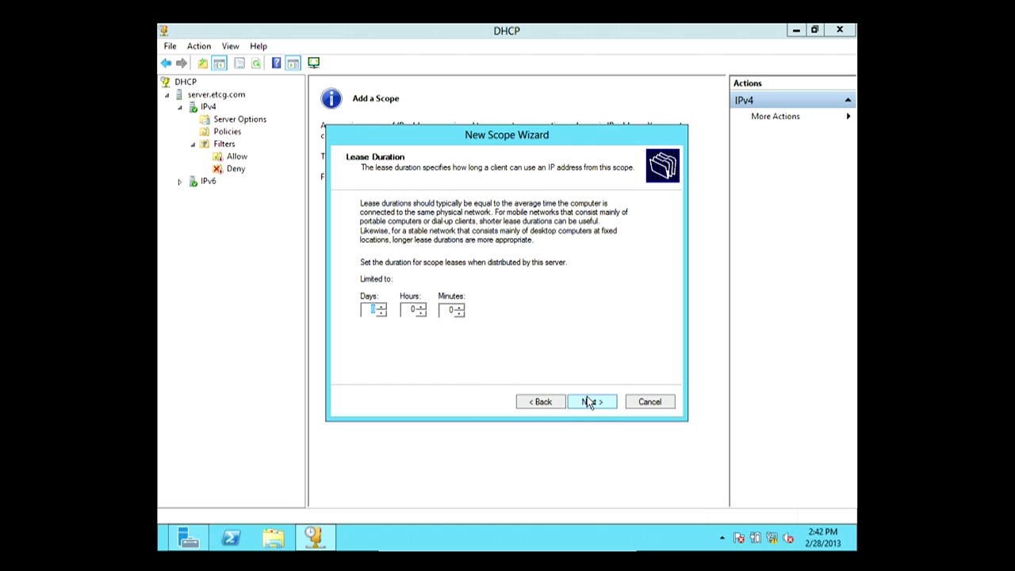
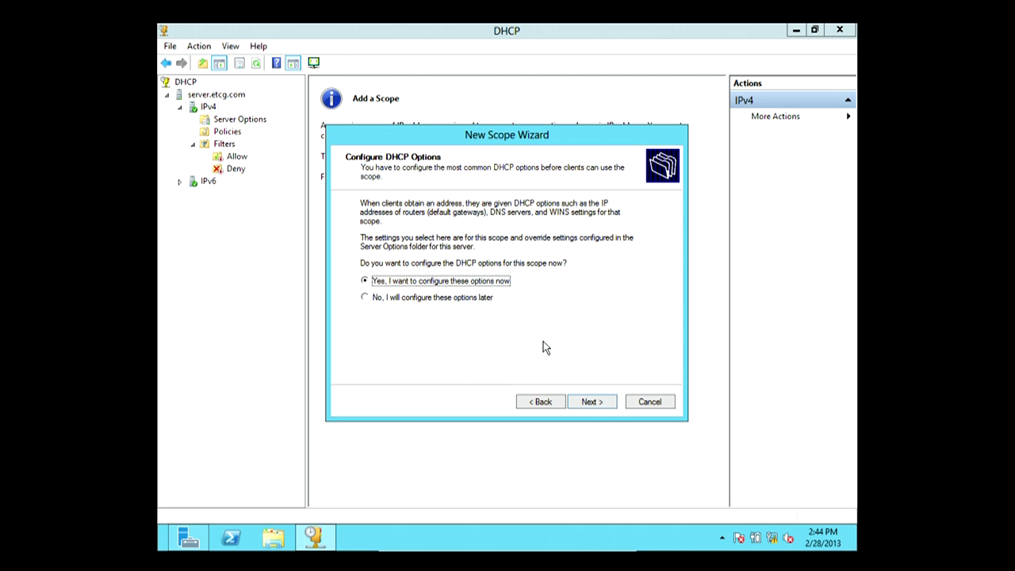
{"action": "left_click", "coordinate": [583, 403]}
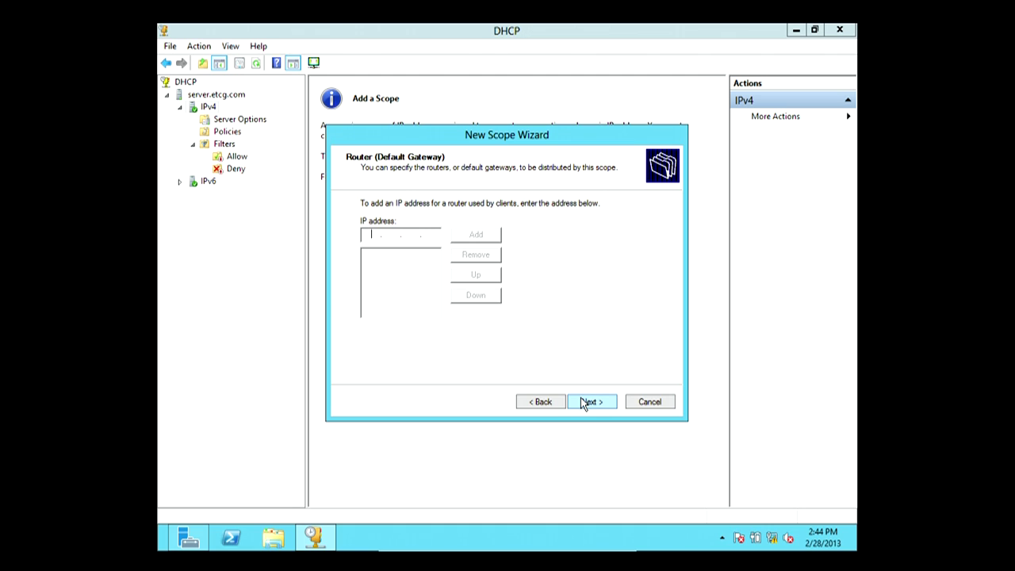
- Add 10.1.10.1 as the scope's default gateway and continue to the domain name and DNS settings
{"action": "type", "text": "10.1.10.1"}
{"action": "left_click", "coordinate": [486, 240]}
{"action": "left_click", "coordinate": [587, 401]}
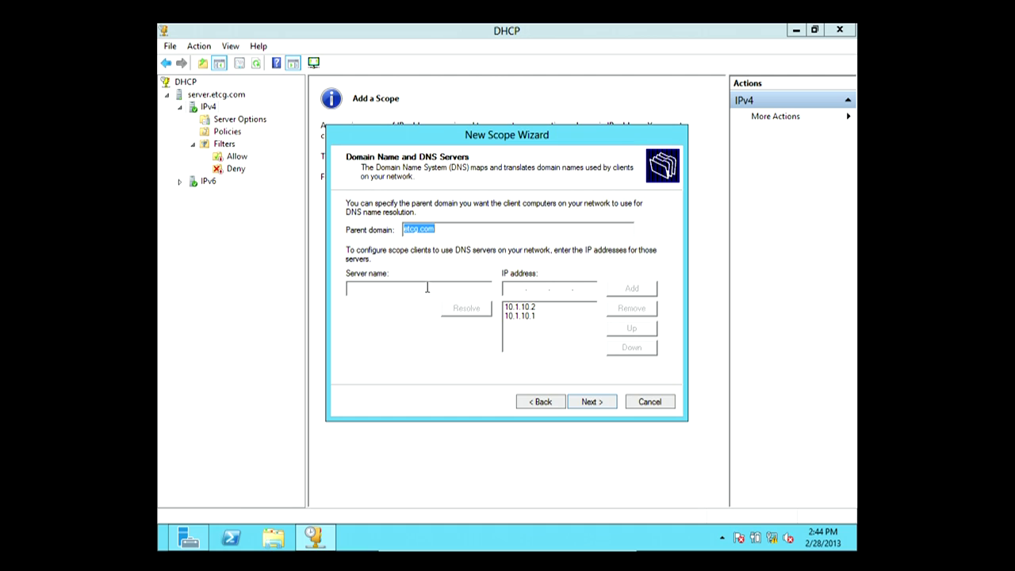
- Remove and re-add DNS server 10.1.10.2, then restore it above 10.1.10.1 in the server order
{"action": "left_click", "coordinate": [530, 308]}
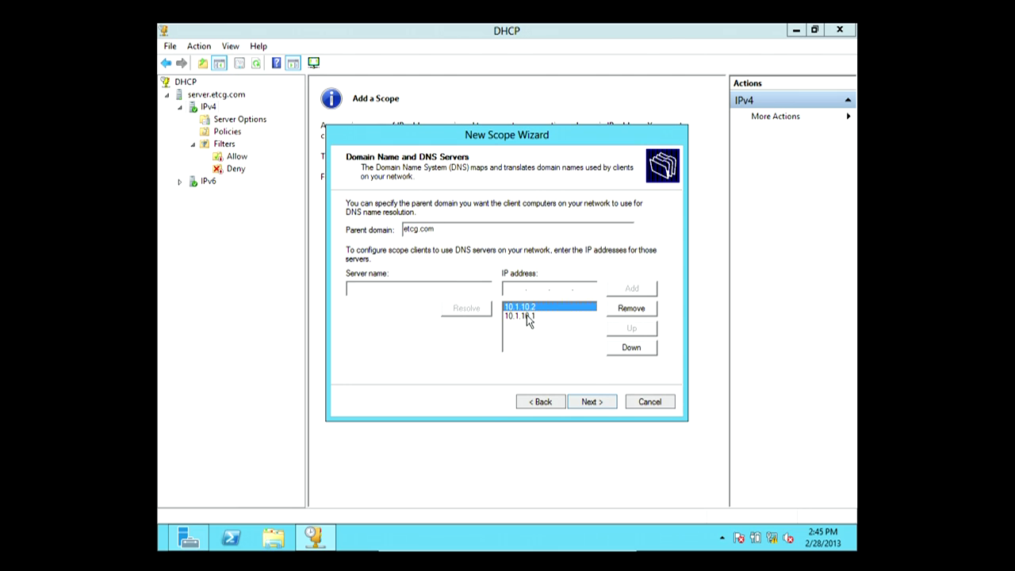
{"action": "left_click", "coordinate": [526, 316]}
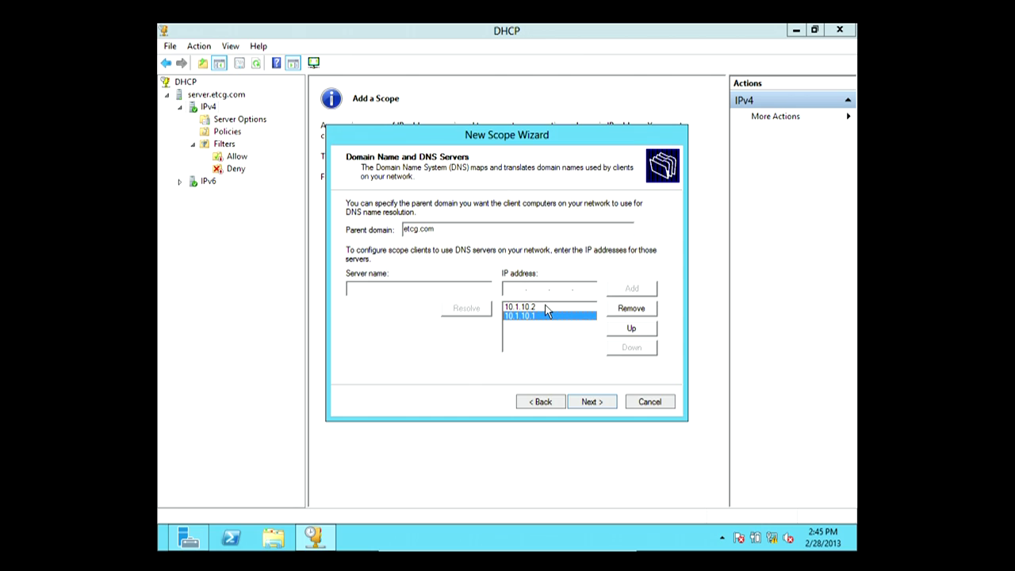
{"action": "left_click", "coordinate": [547, 307]}
{"action": "left_click", "coordinate": [617, 310]}
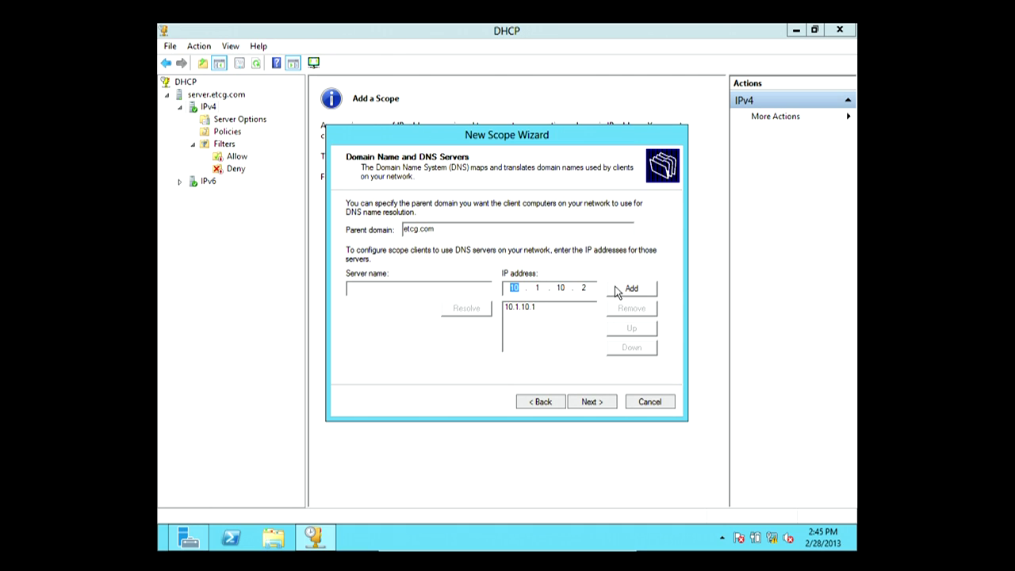
{"action": "left_click", "coordinate": [627, 288]}
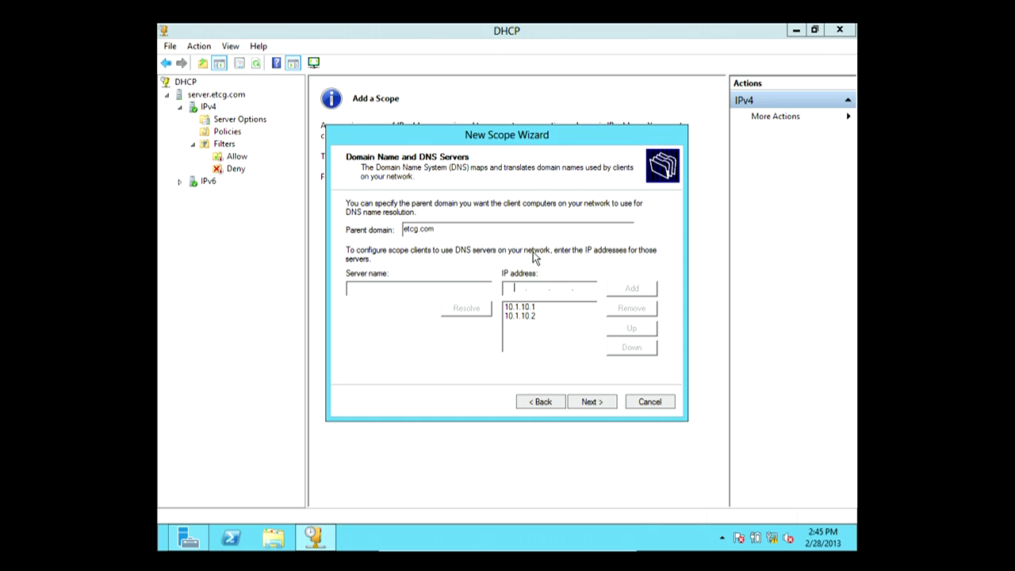
{"action": "left_click", "coordinate": [525, 316]}
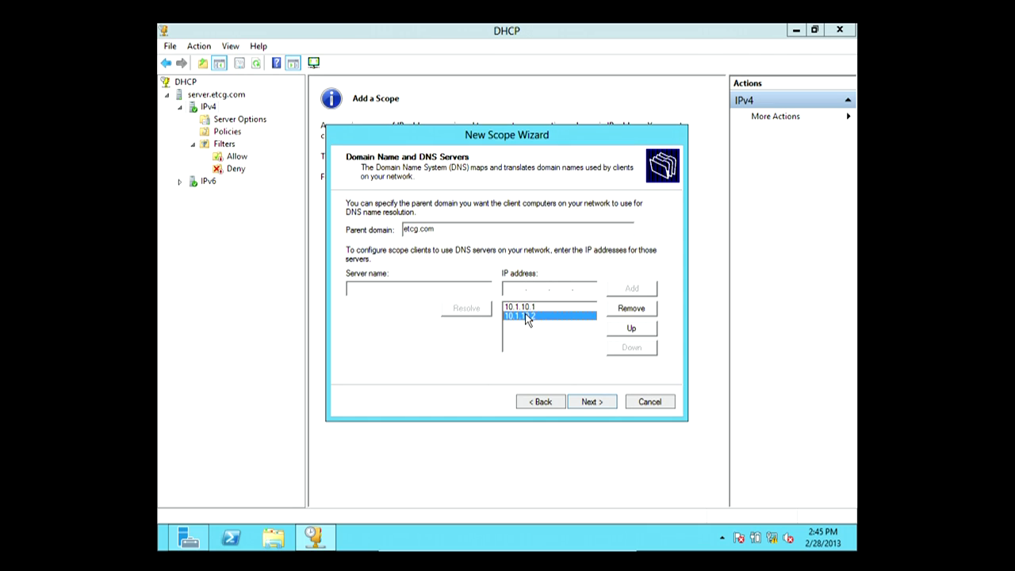
{"action": "left_click", "coordinate": [620, 330]}
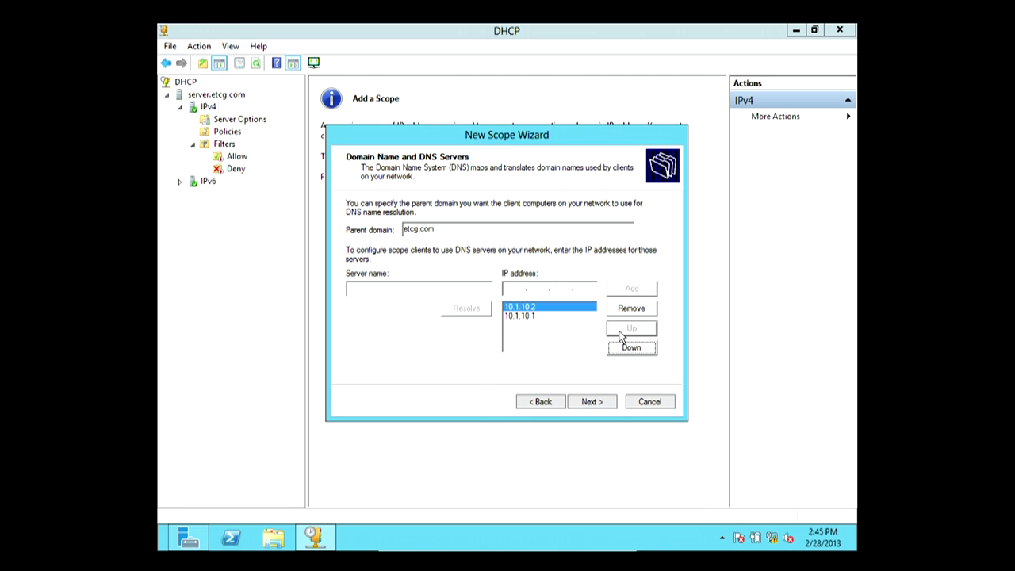
- Accept the parent domain and DNS servers, specify no WINS servers, and finish the scope with immediate activation
{"action": "left_click", "coordinate": [589, 404]}
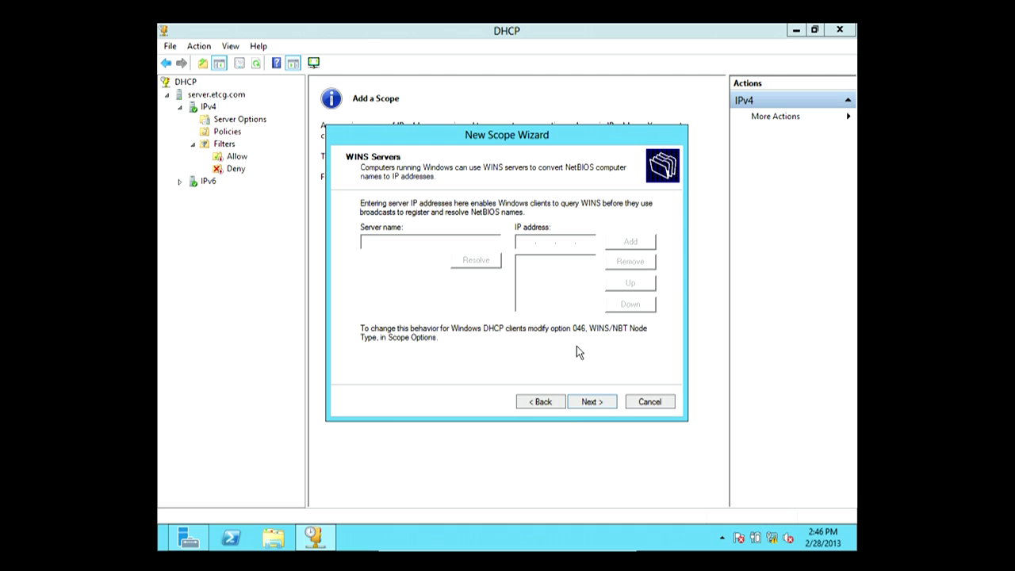
{"action": "left_click", "coordinate": [587, 402]}
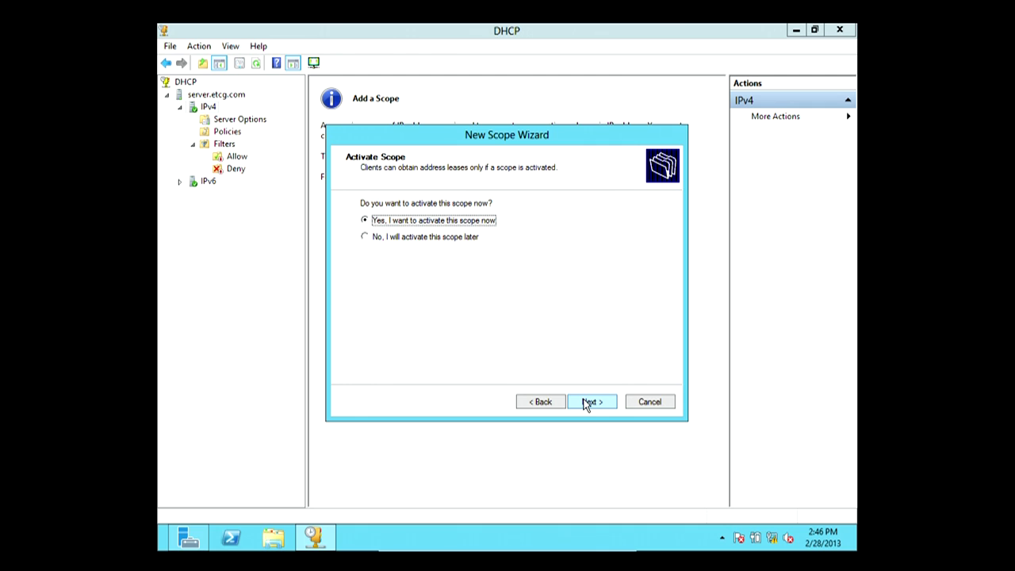
{"action": "left_click", "coordinate": [587, 402]}
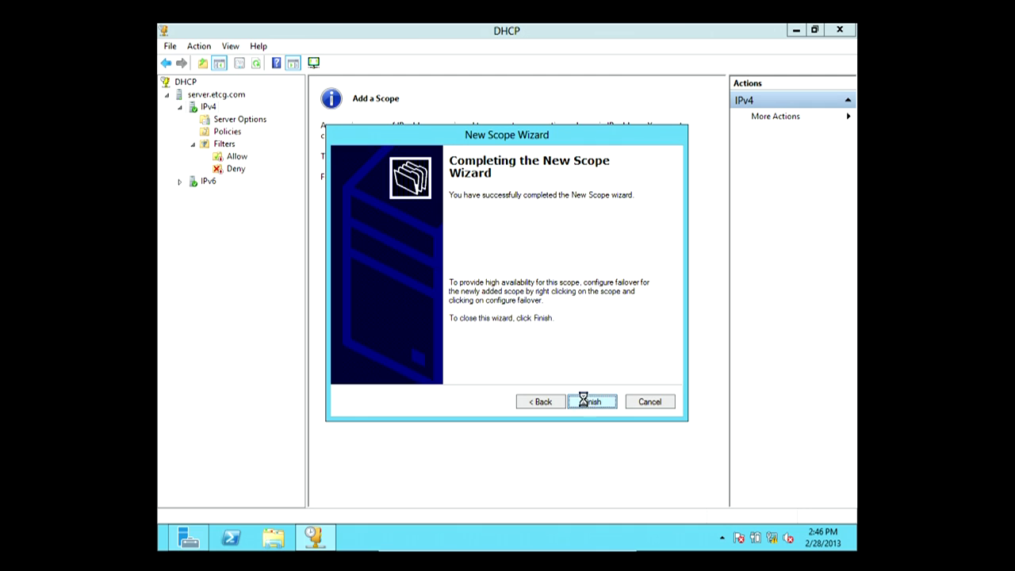
{"action": "left_click", "coordinate": [586, 403]}
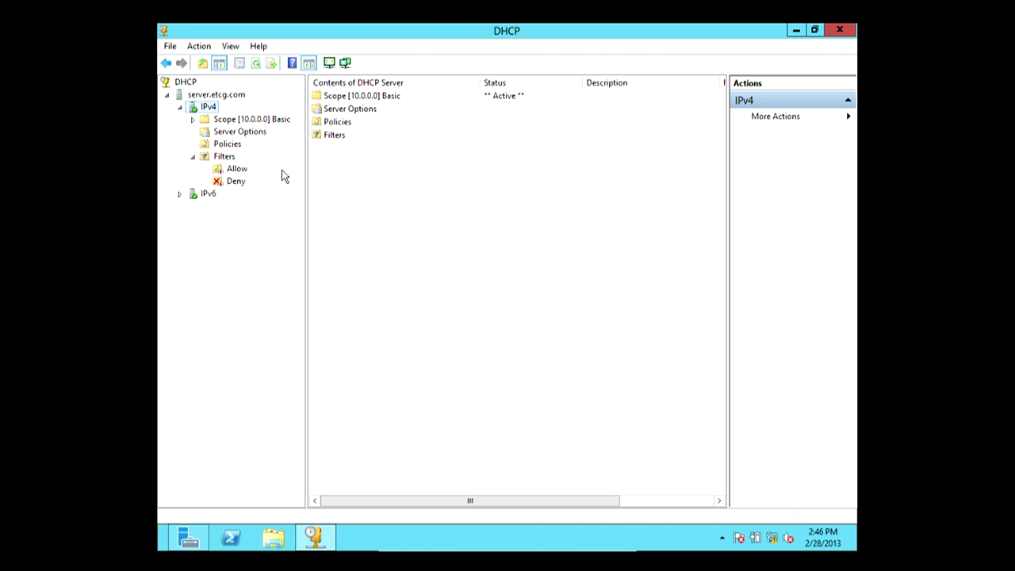
- Expand the Basic scope and examine its Address Pool, Address Leases, Reservations, Scope Options and Policies
{"action": "double_click", "coordinate": [255, 121]}
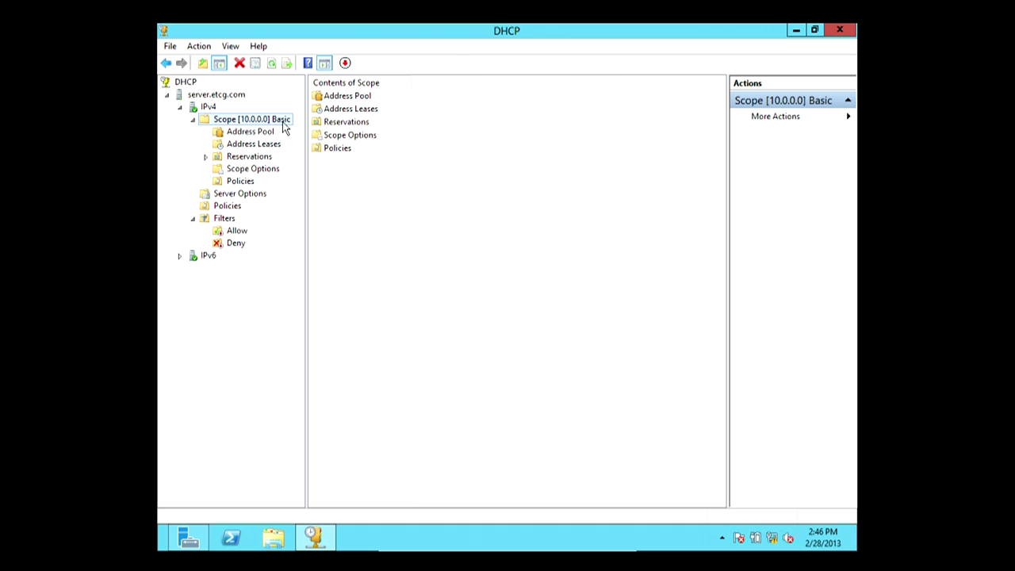
{"action": "left_click", "coordinate": [264, 134]}
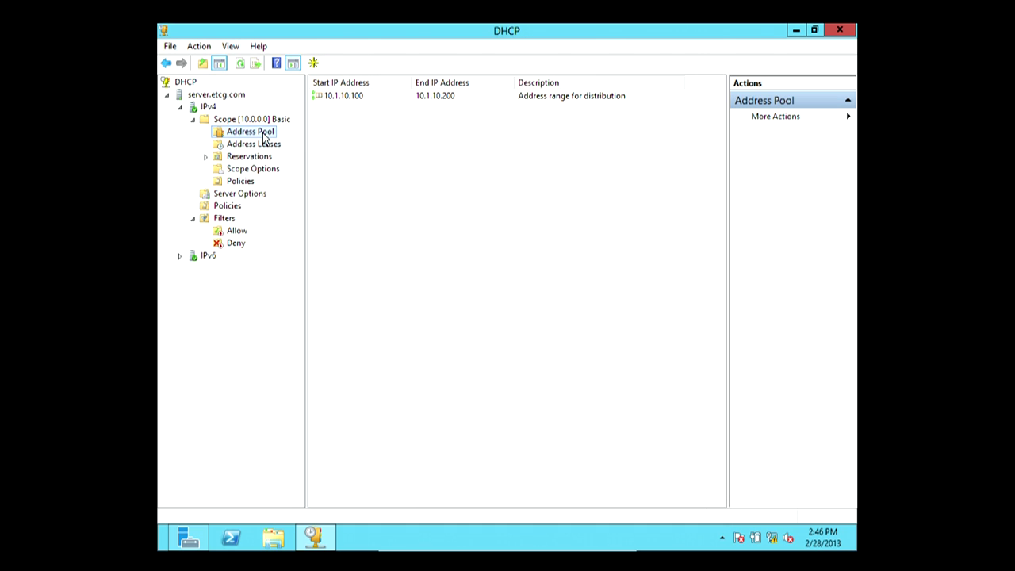
{"action": "left_click", "coordinate": [262, 148]}
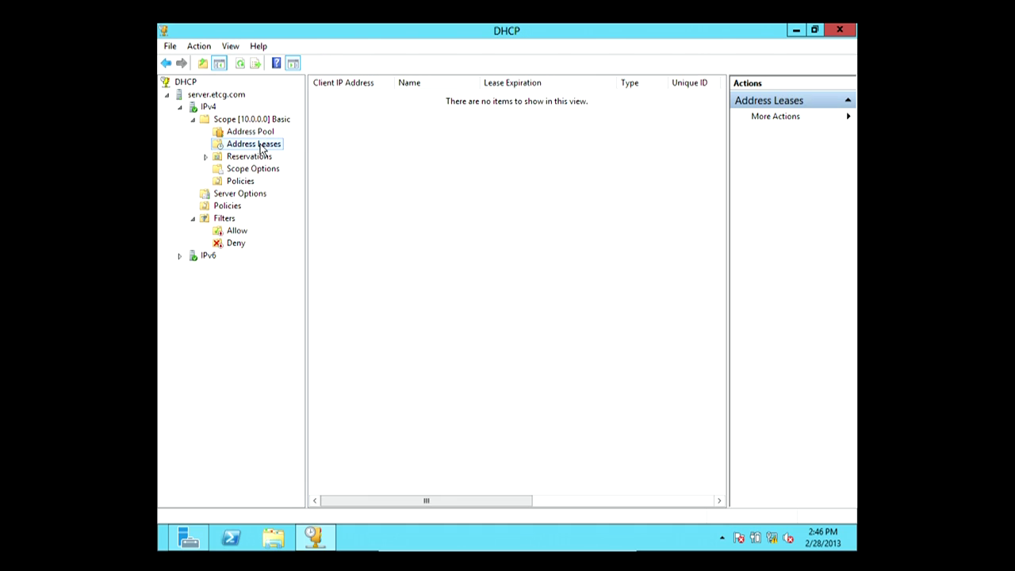
{"action": "left_click", "coordinate": [255, 159]}
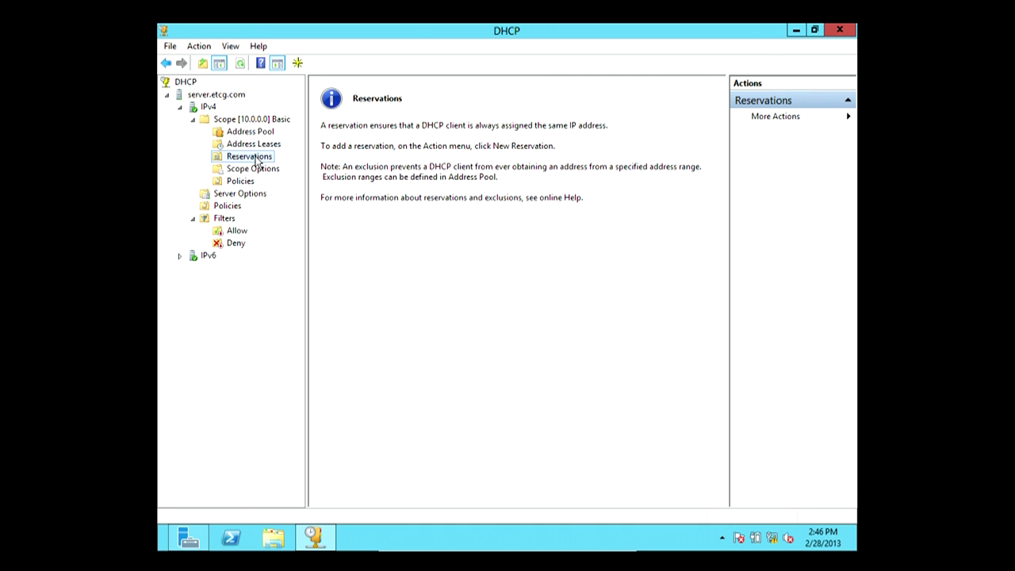
{"action": "left_click", "coordinate": [232, 173]}
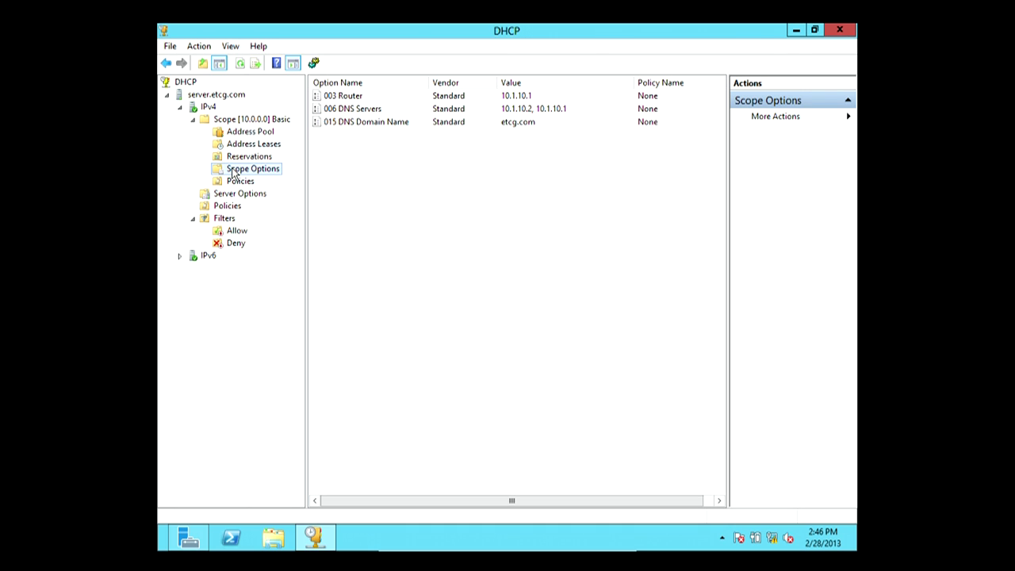
{"action": "left_click", "coordinate": [235, 185]}
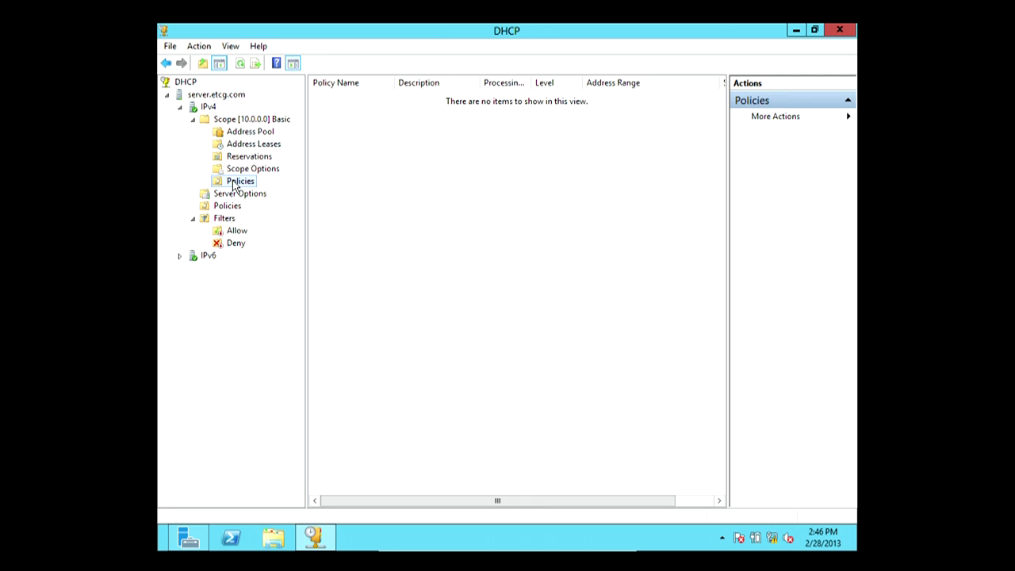
- Recheck the Basic scope's address pool and examine the client entries and columns under Address Leases
{"action": "left_click", "coordinate": [243, 136]}
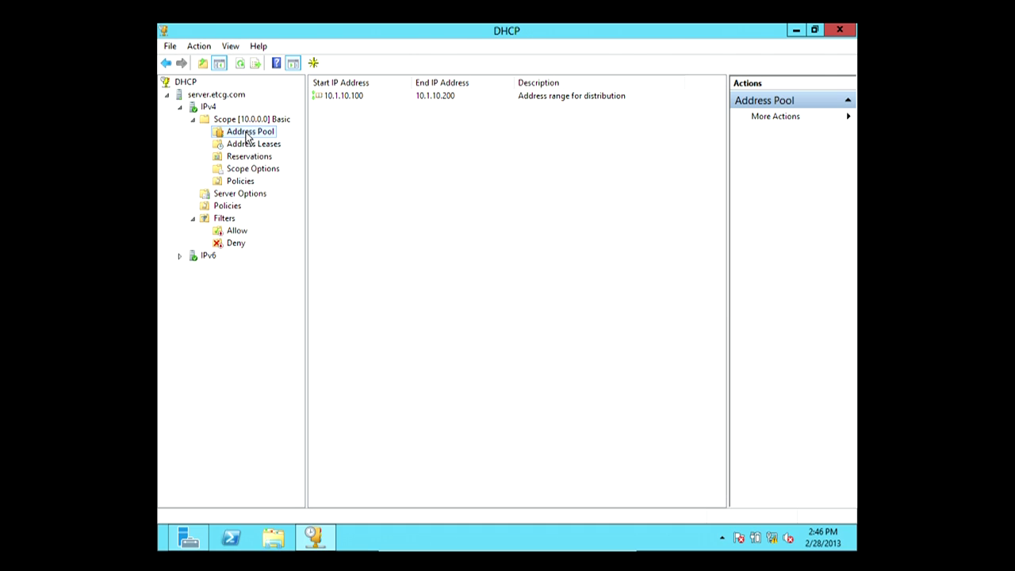
{"action": "left_click", "coordinate": [250, 147]}
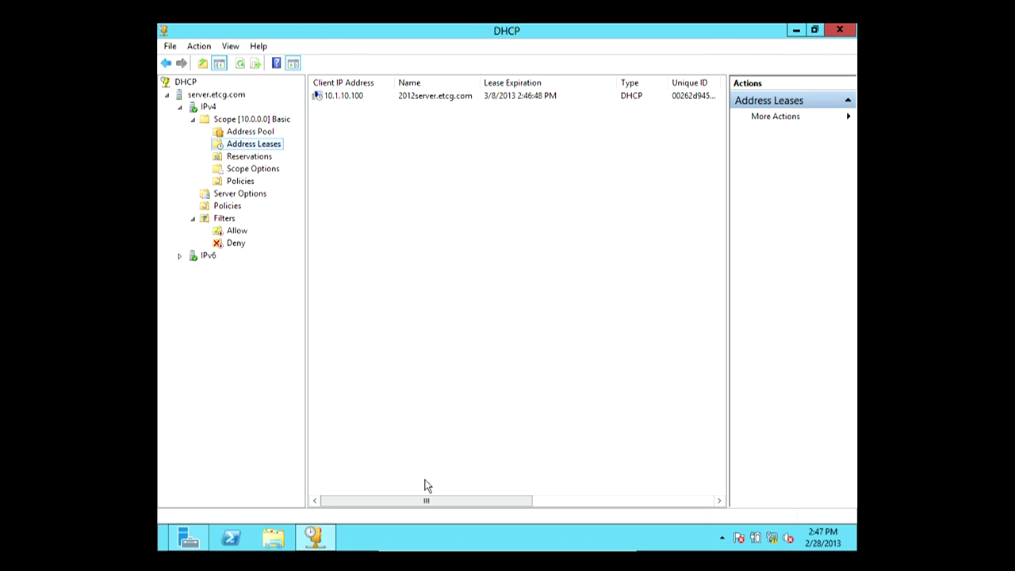
{"action": "mouse_move", "coordinate": [419, 497]}
{"action": "left_mouse_down"}
{"action": "mouse_move", "coordinate": [600, 494]}
{"action": "mouse_move", "coordinate": [430, 506]}
{"action": "left_mouse_up"}
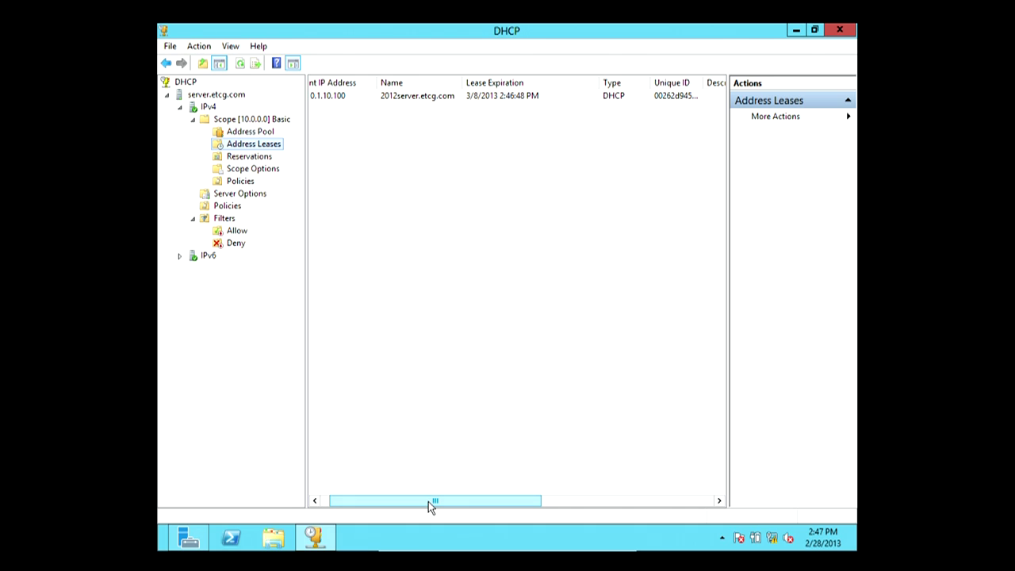
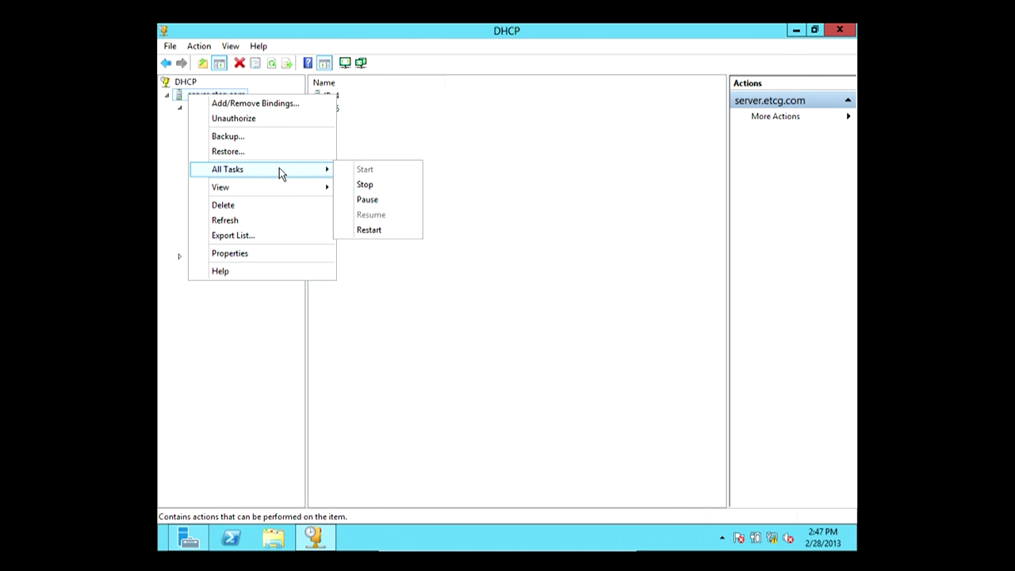
- Examine the management commands available for server.etcg.com, including its service tasks, and those for the IPv4 node
{"action": "left_click", "coordinate": [182, 100]}
{"action": "right_click", "coordinate": [182, 101]}
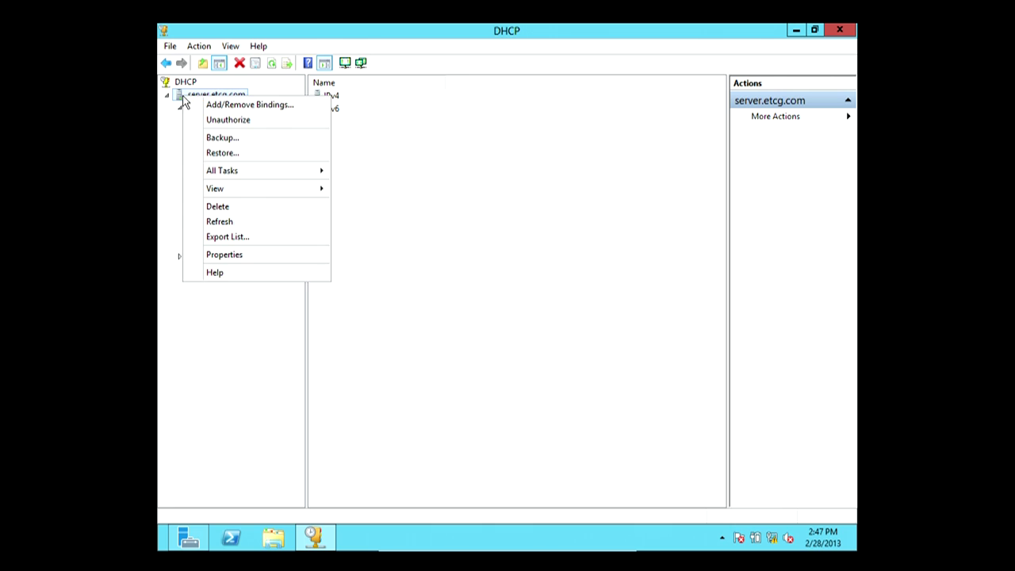
{"action": "mouse_move", "coordinate": [250, 169]}
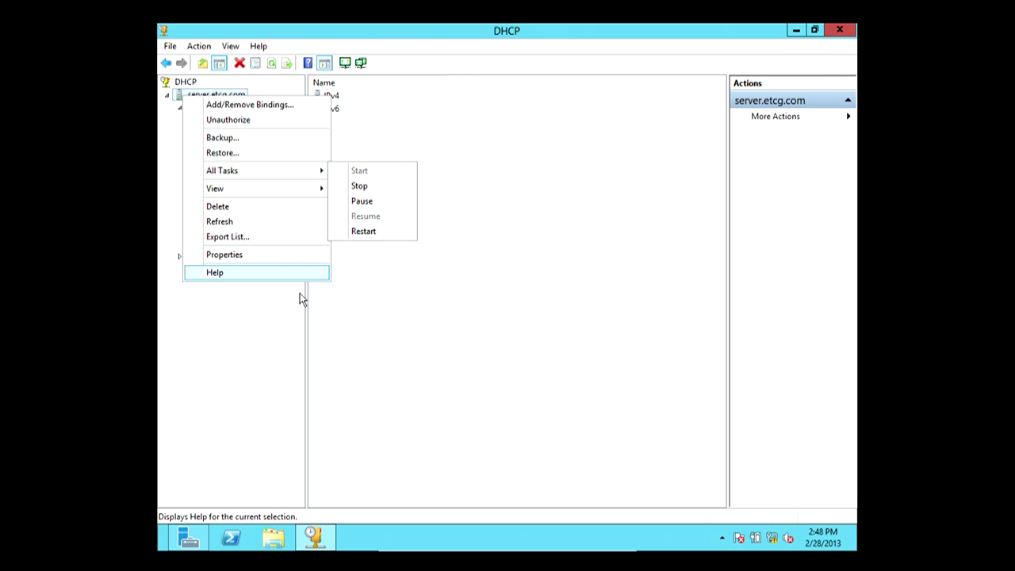
{"action": "left_click", "coordinate": [226, 367]}
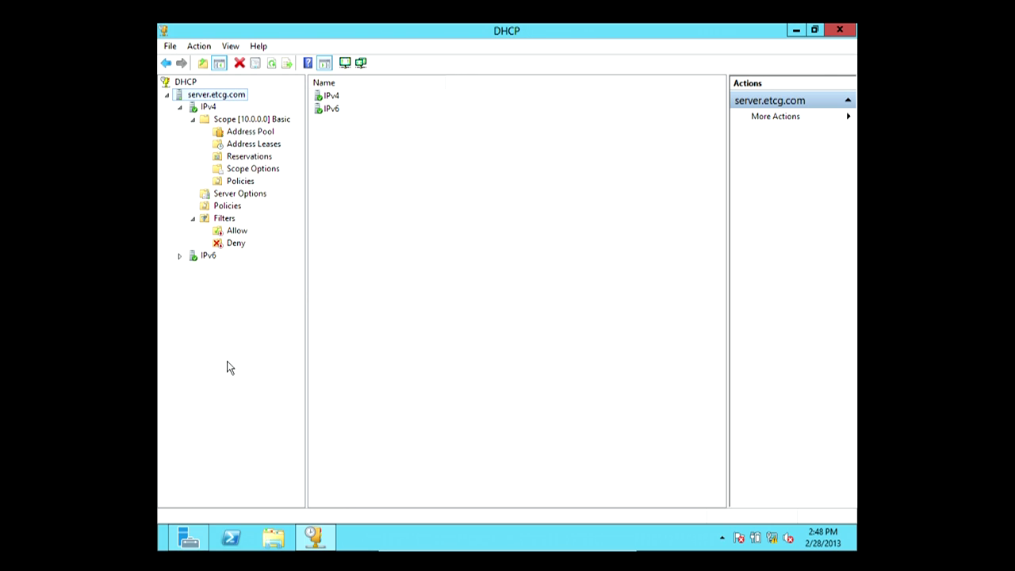
{"action": "left_click", "coordinate": [210, 112]}
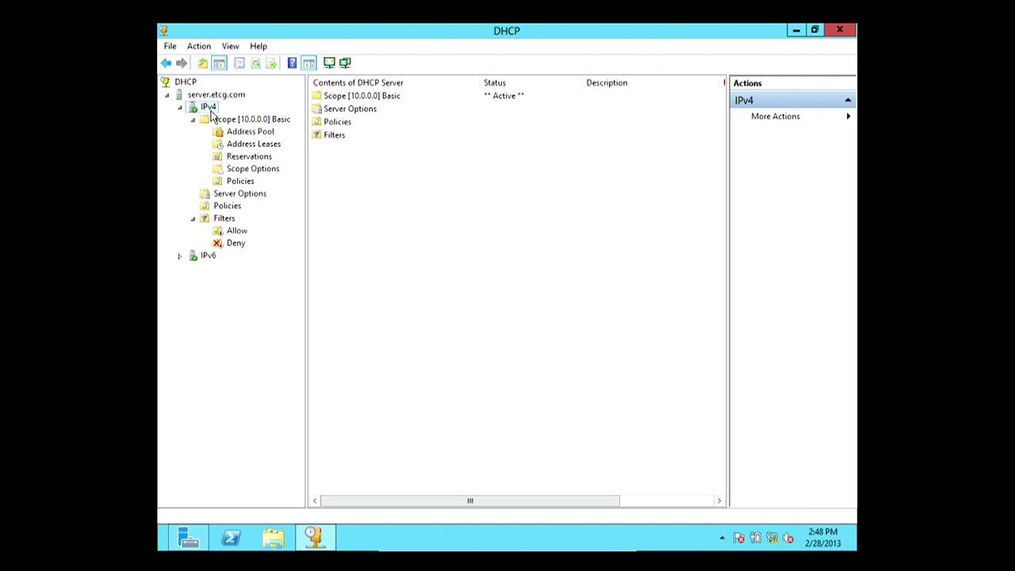
{"action": "right_click", "coordinate": [210, 112]}
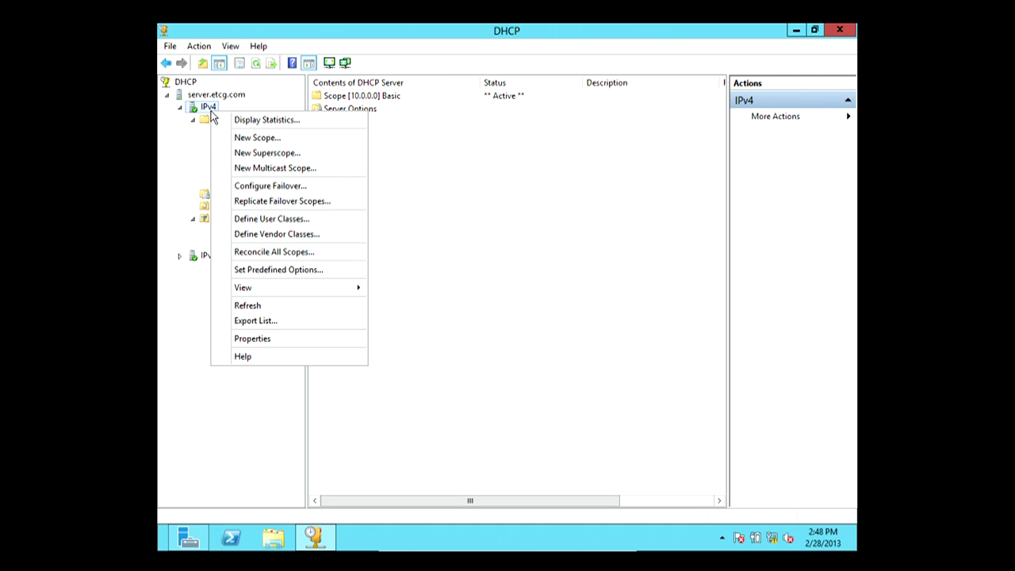
{"action": "left_click", "coordinate": [184, 178]}
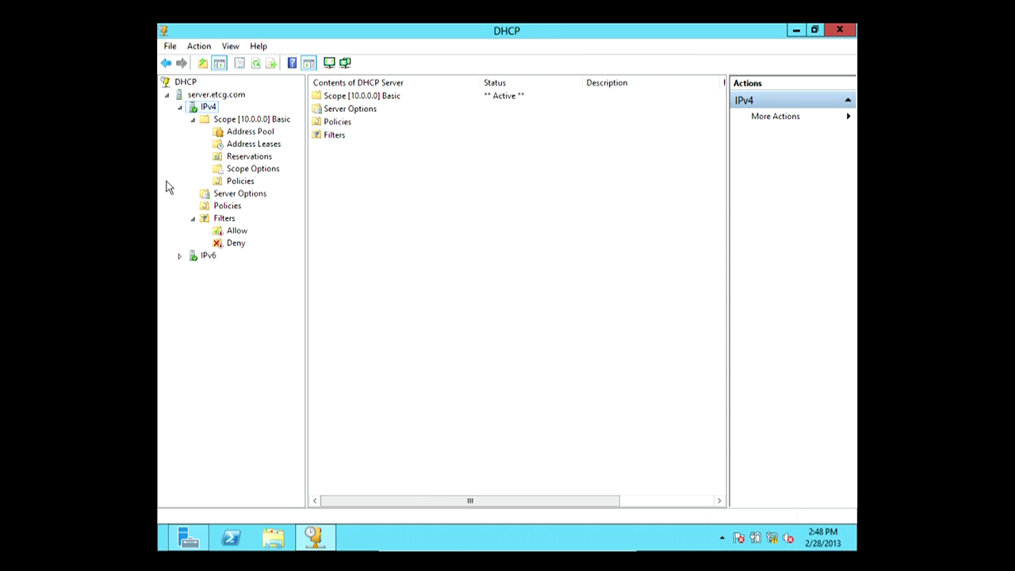